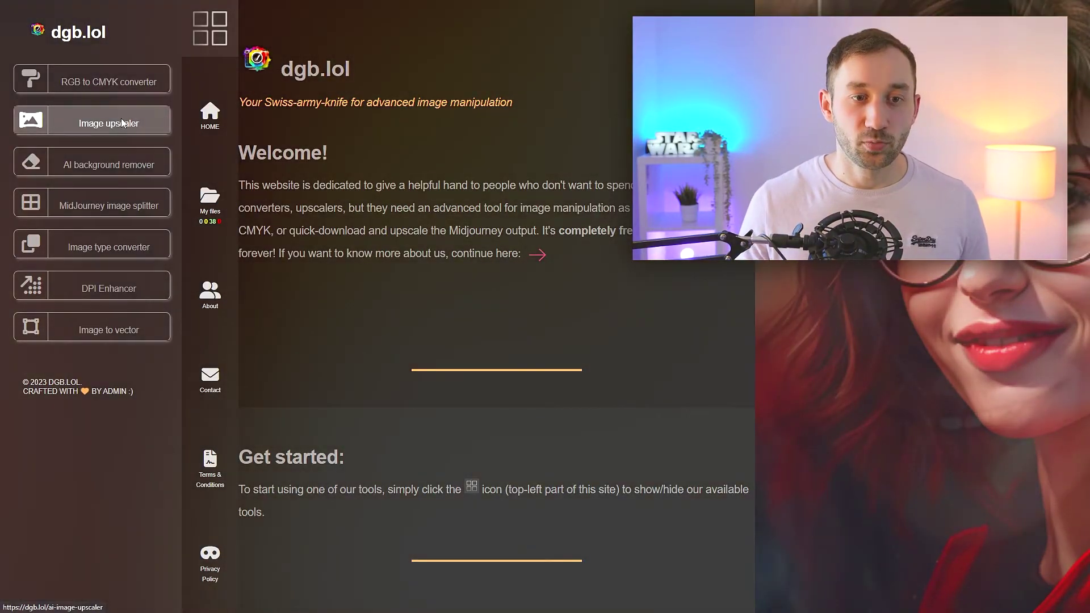
# Open the AI Image Upscaler from the dgb.lol tools sidebar
pyautogui.click(121, 124)
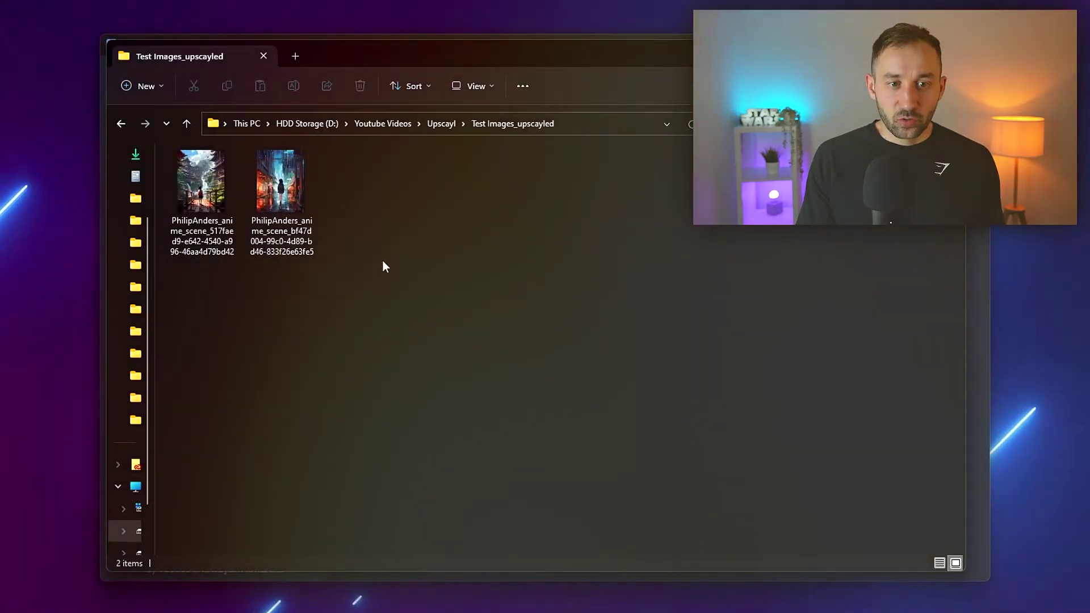
# Switch the folder holding the upscaled images to Large icons view
pyautogui.rightClick(383, 267)
pyautogui.moveTo(414, 279)
pyautogui.click(632, 279)
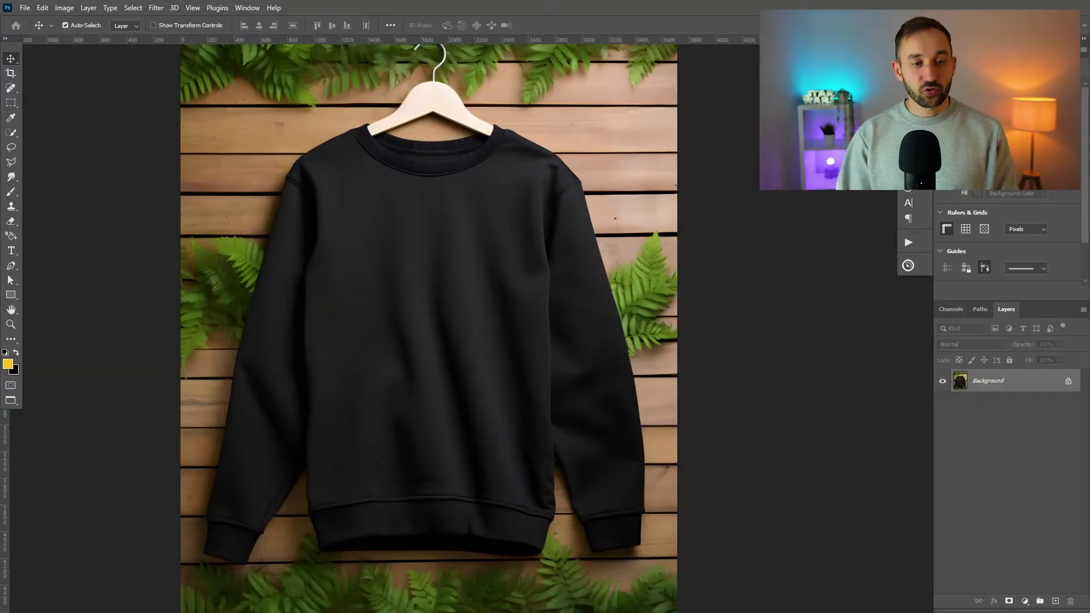
# Drop the raccoon-ramen design onto the sweatshirt, shrink it to about 36% and centre it
pyautogui.moveTo(628, 455); pyautogui.dragTo(415, 221)
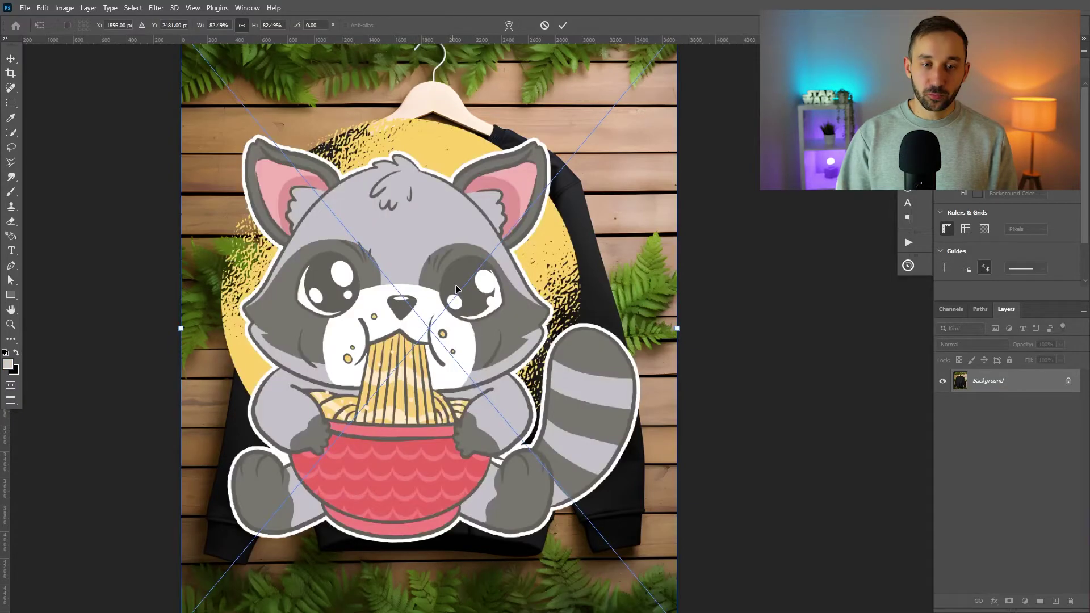
pyautogui.moveTo(677, 327); pyautogui.dragTo(389, 313)
pyautogui.moveTo(282, 314); pyautogui.dragTo(434, 282)
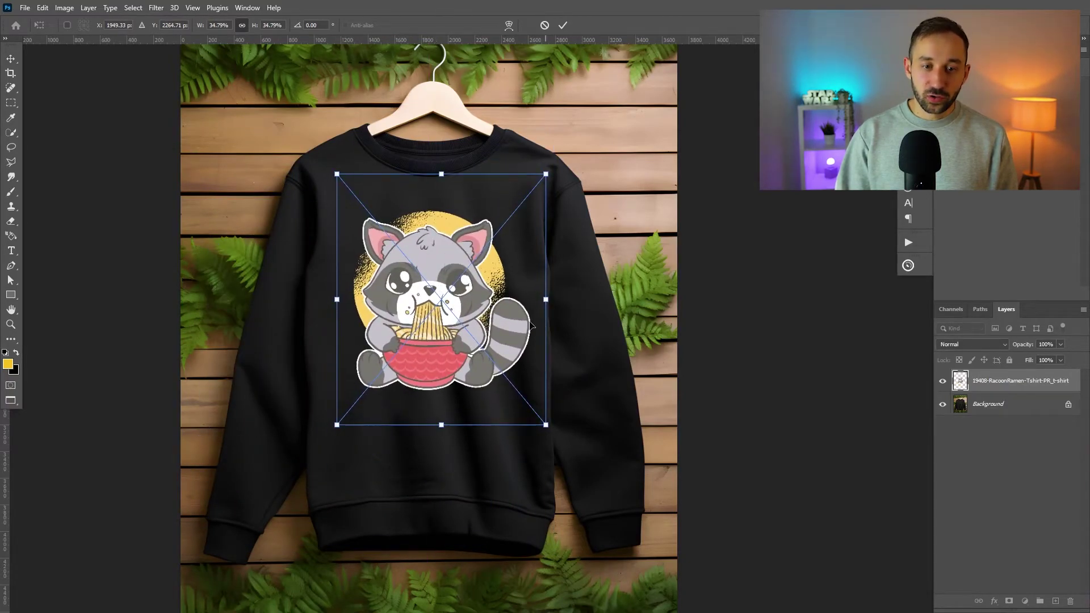
# Fine-tune the design to 38.61% scale, nudging it into place below the collar
pyautogui.moveTo(545, 298); pyautogui.dragTo(558, 304)
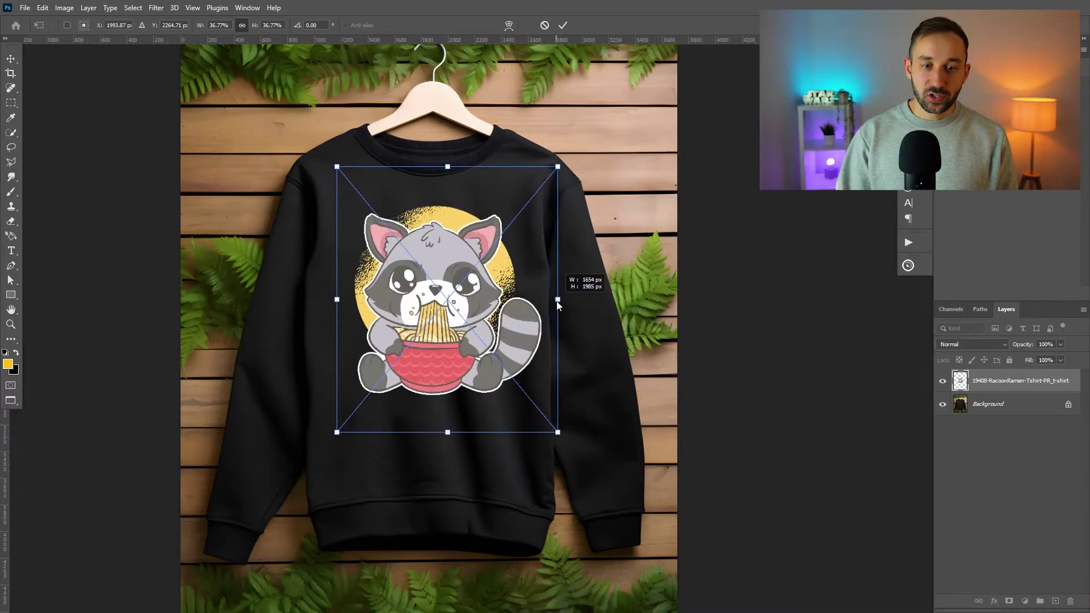
pyautogui.moveTo(476, 288); pyautogui.dragTo(467, 292)
pyautogui.moveTo(551, 306); pyautogui.dragTo(562, 308)
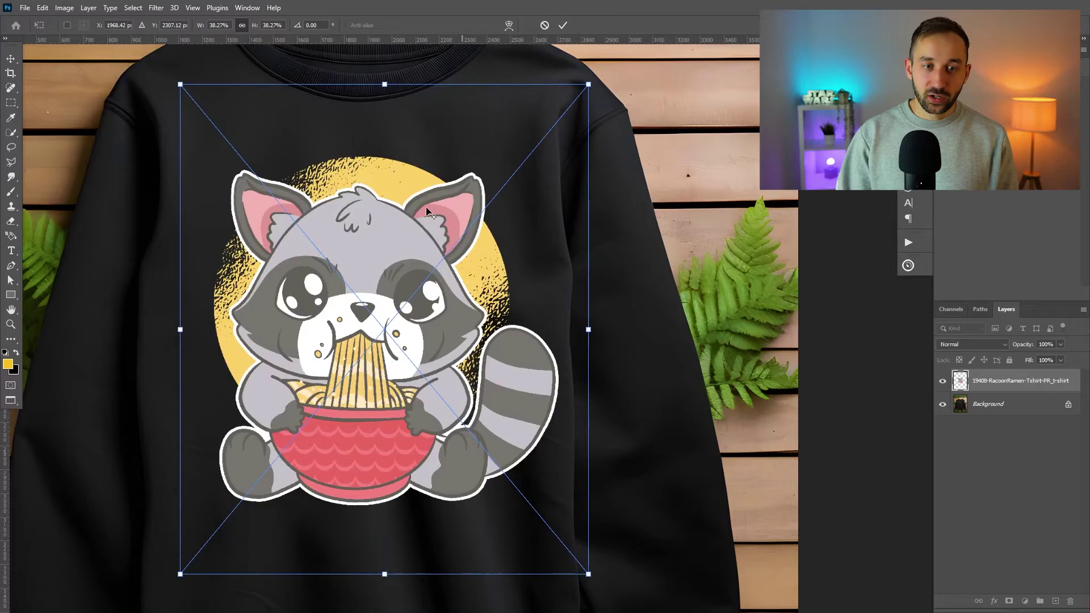
pyautogui.moveTo(336, 143); pyautogui.dragTo(376, 194)
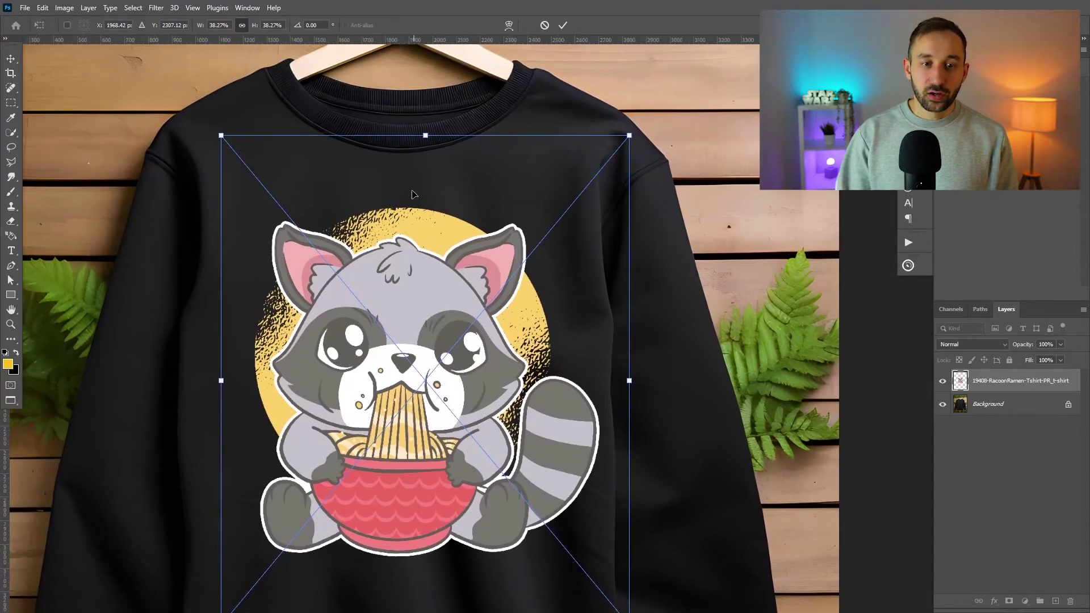
pyautogui.moveTo(404, 241); pyautogui.dragTo(402, 241)
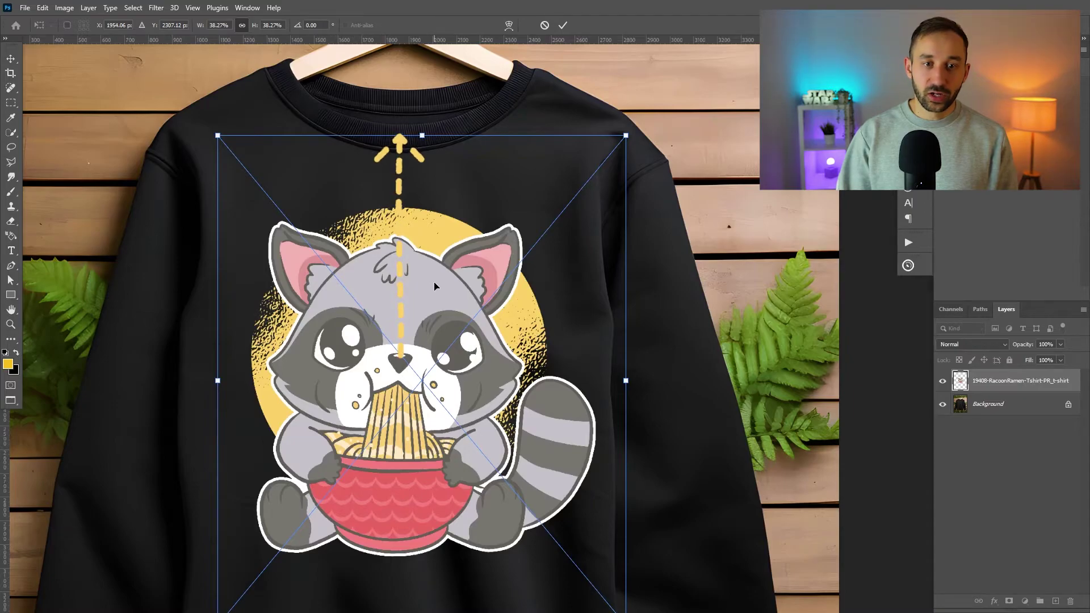
pyautogui.hotkey('ctrl', '-')
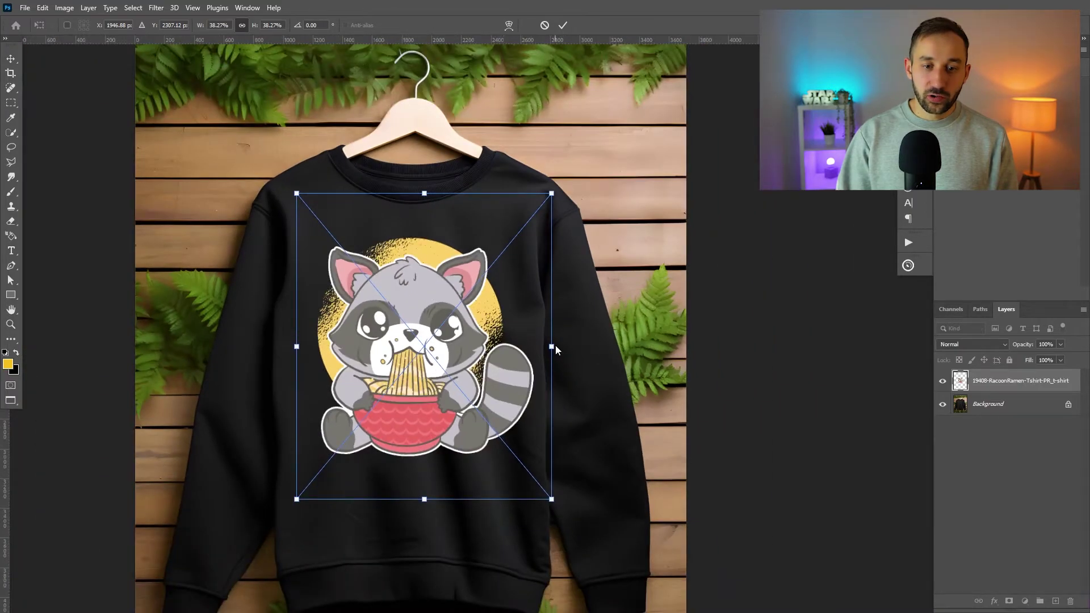
pyautogui.moveTo(553, 346); pyautogui.dragTo(555, 351)
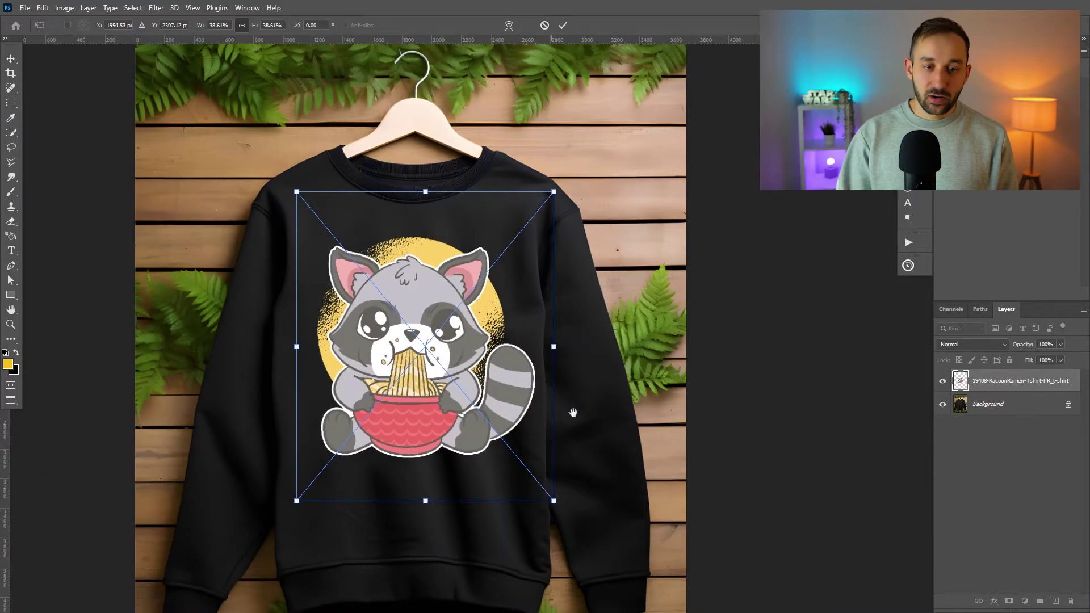
pyautogui.moveTo(611, 381); pyautogui.dragTo(616, 350)
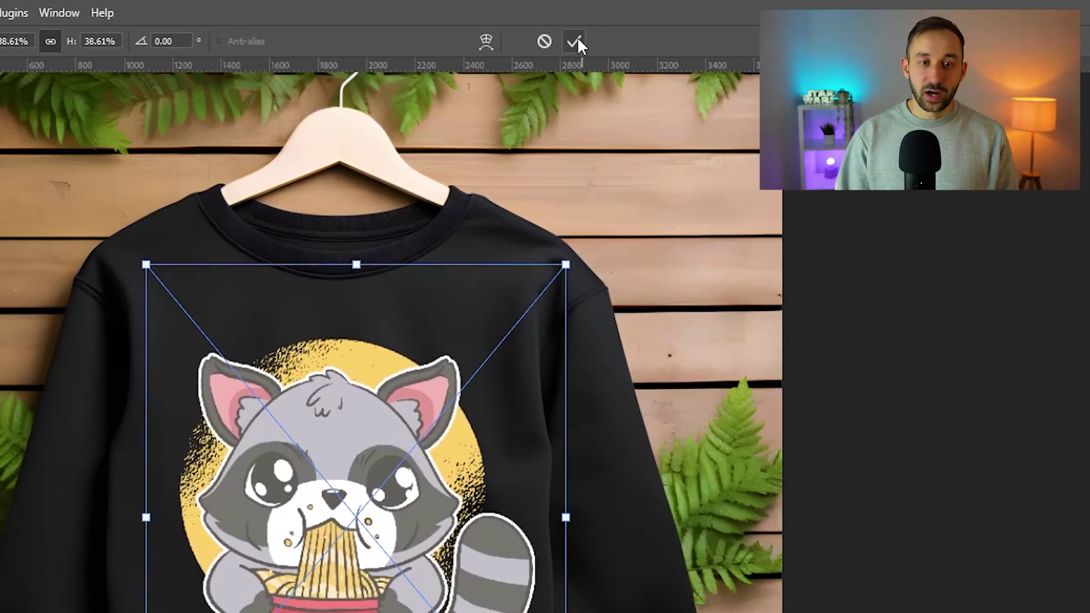
# Commit the design's 38.61% transform and bring up the Liquify filter
pyautogui.click(575, 41)
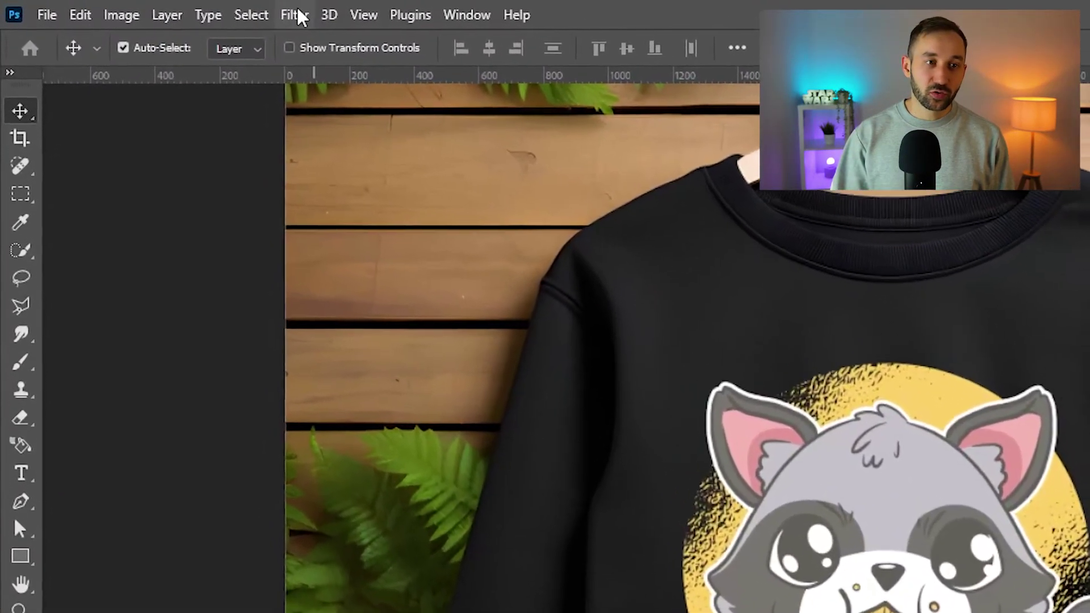
pyautogui.click(156, 8)
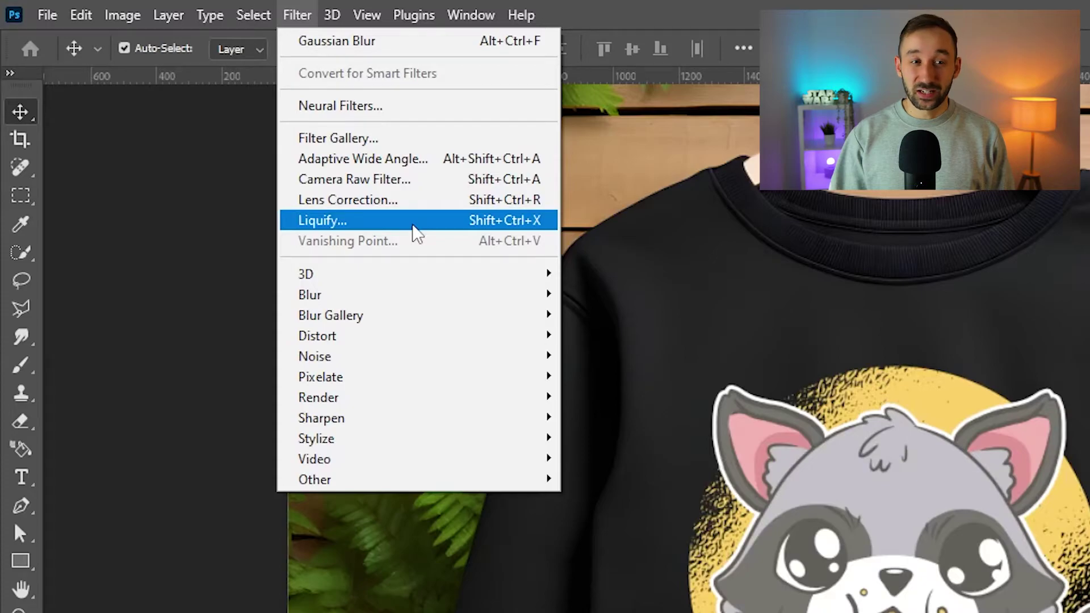
pyautogui.press('Escape')
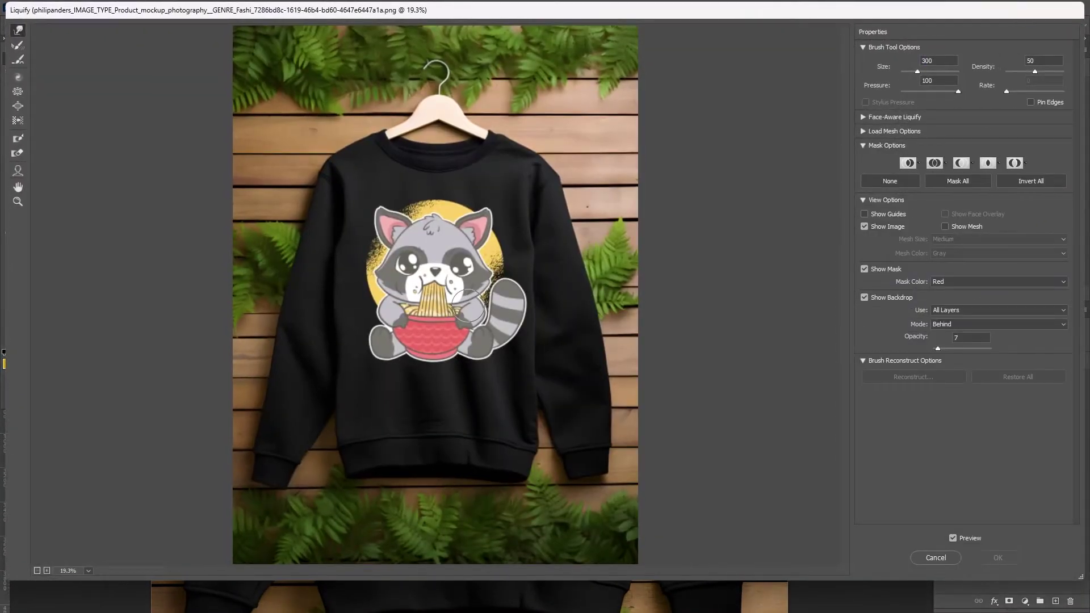
# Set Liquify's backdrop to the Background layer, mode Behind, at opacity 5
pyautogui.scroll(4, 436, 282)
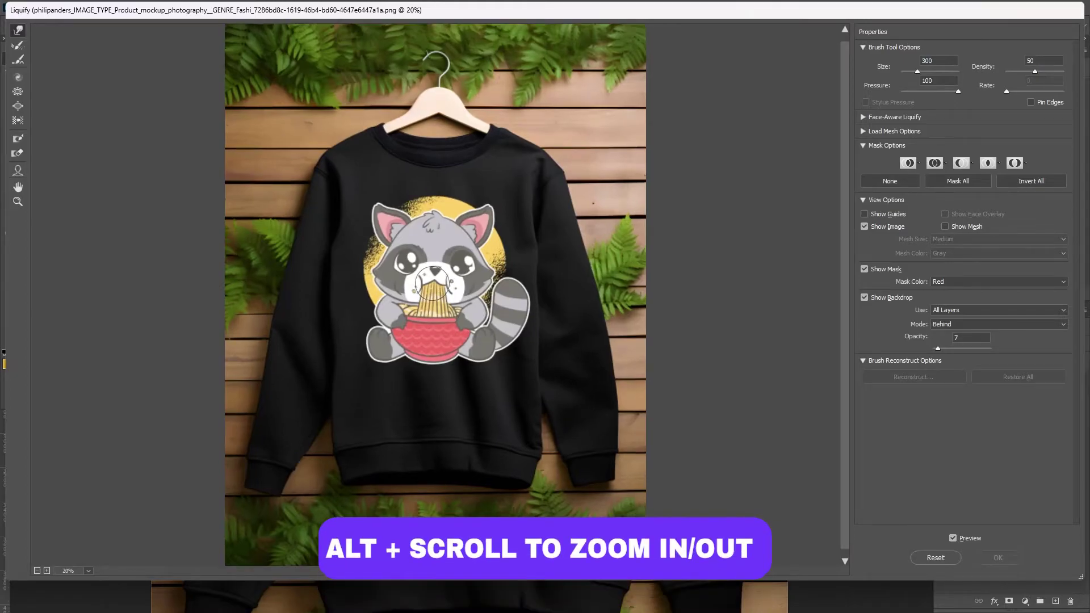
pyautogui.scroll(4, 461, 247)
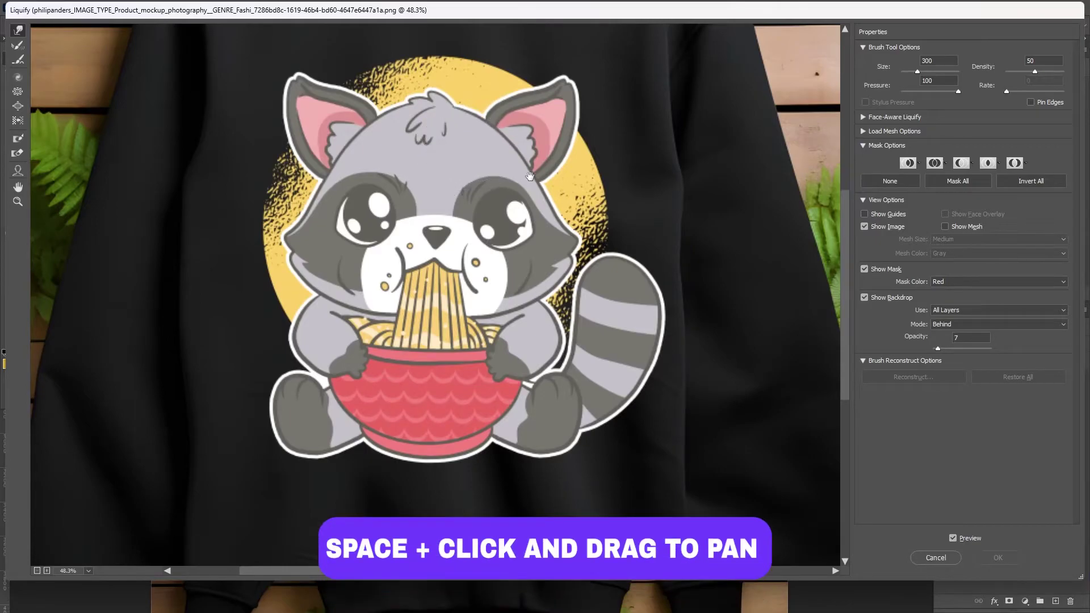
pyautogui.moveTo(437, 232)
pyautogui.mouseDown()
pyautogui.moveTo(344, 239)
pyautogui.moveTo(451, 273)
pyautogui.moveTo(425, 264)
pyautogui.mouseUp()
pyautogui.moveTo(472, 345); pyautogui.dragTo(448, 336)
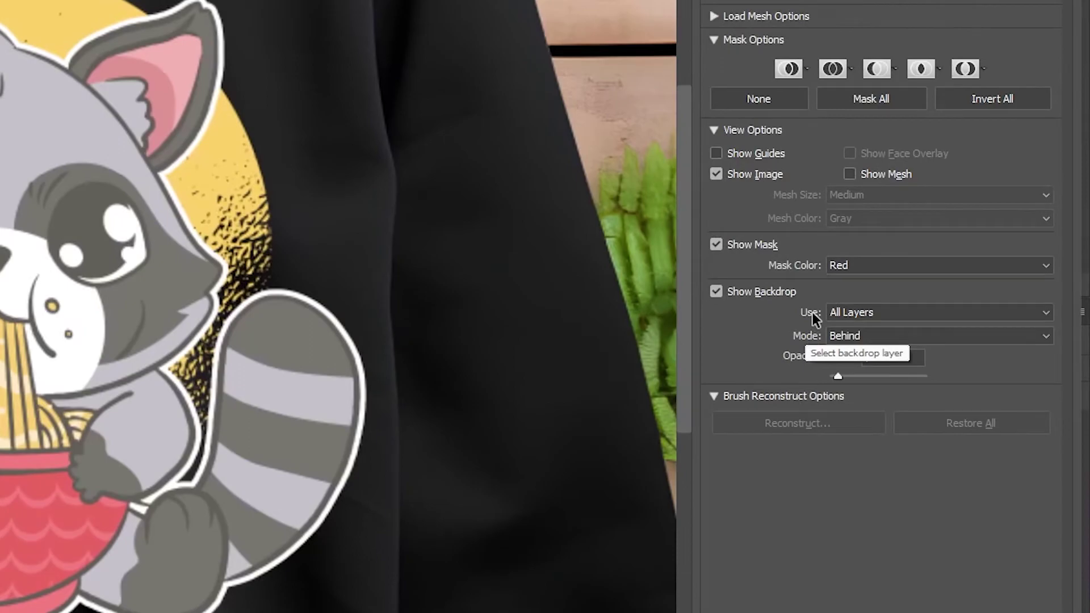
pyautogui.click(910, 313)
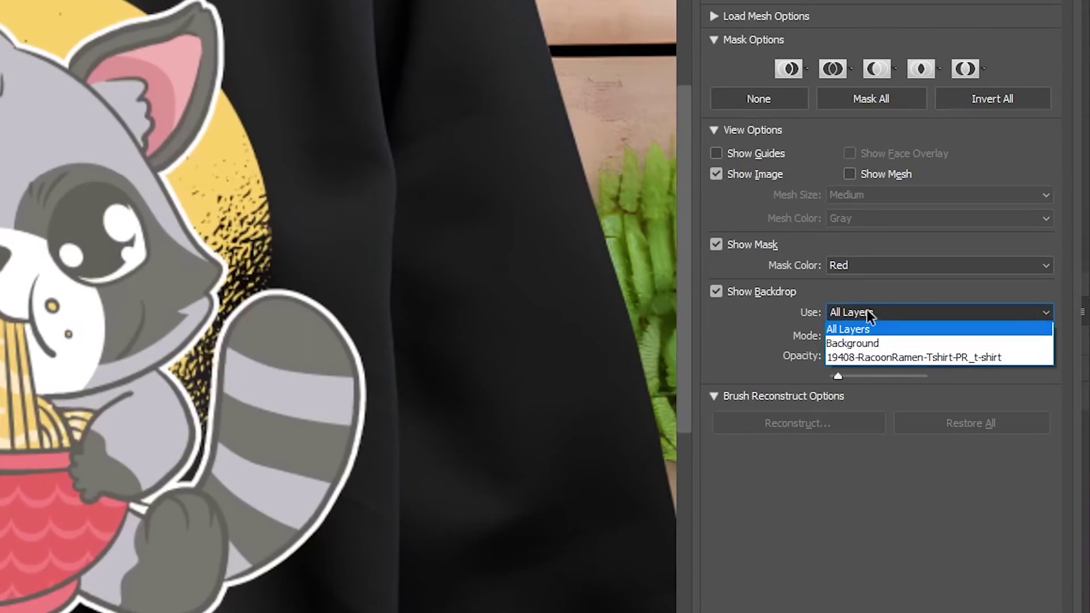
pyautogui.click(863, 344)
pyautogui.moveTo(842, 377); pyautogui.dragTo(892, 370)
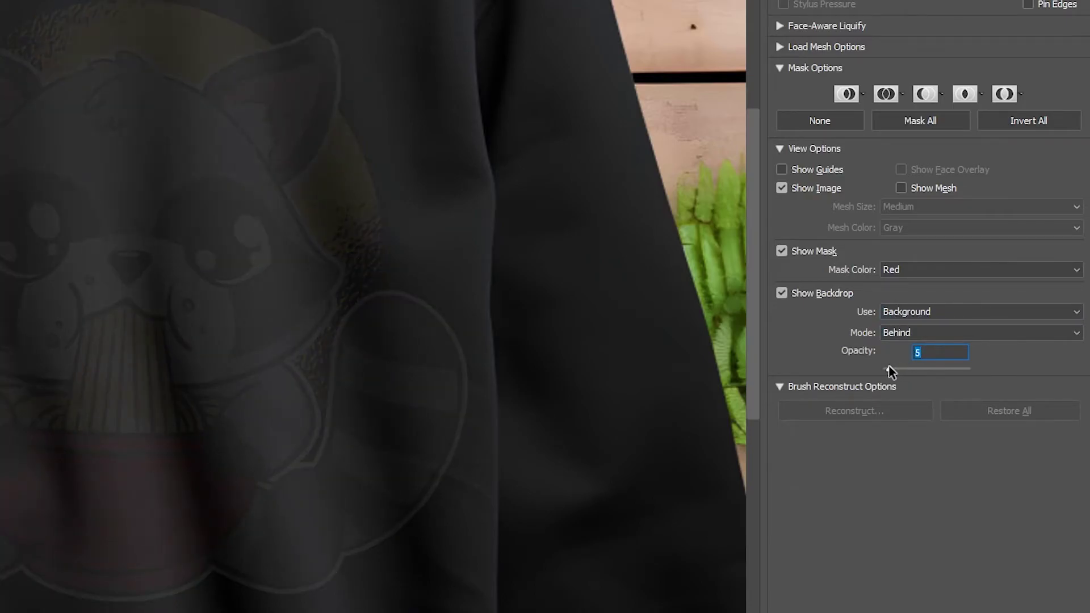
pyautogui.click(889, 370)
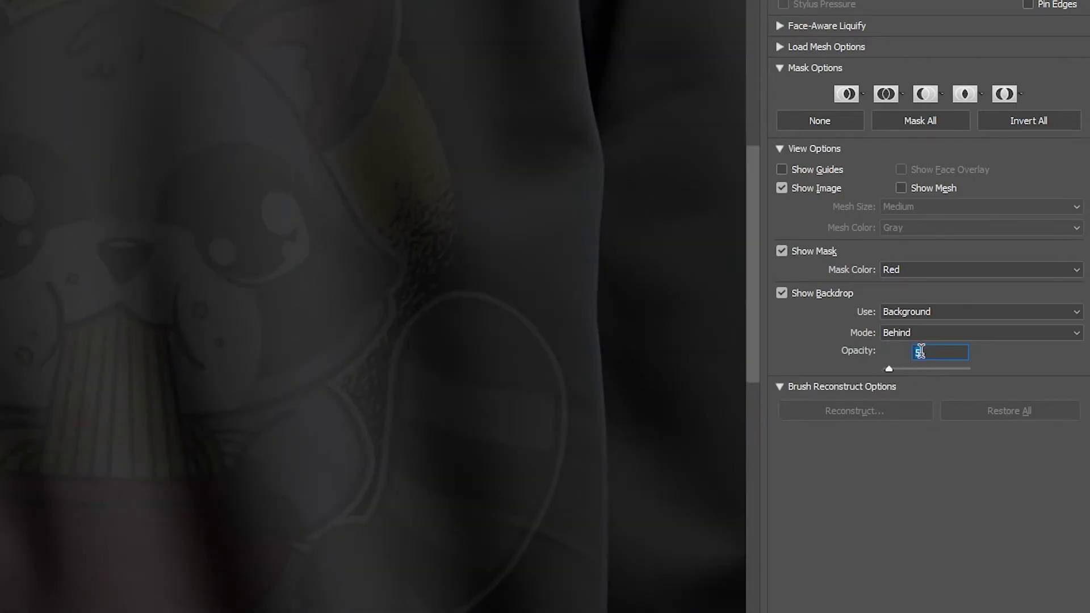
pyautogui.moveTo(189, 242)
pyautogui.mouseDown()
pyautogui.moveTo(214, 146)
pyautogui.moveTo(187, 146)
pyautogui.mouseUp()
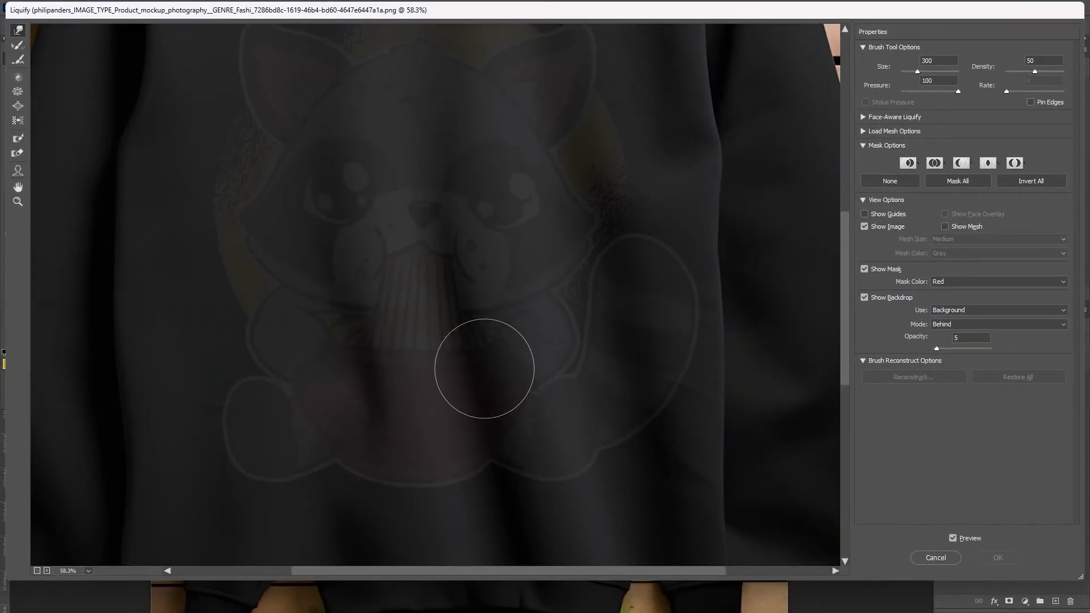
# Reduce the Forward Warp brush to 250 and bend the design's lower outline along a crease
pyautogui.moveTo(490, 396); pyautogui.dragTo(467, 302)
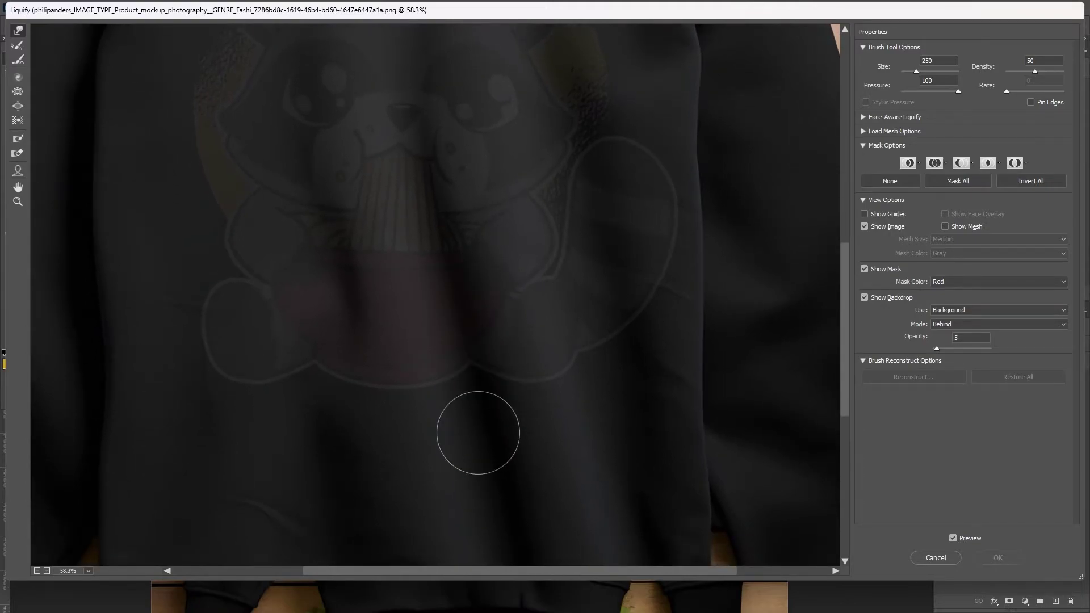
pyautogui.press('[')
pyautogui.press('[')
pyautogui.press('[')
pyautogui.press('[')
pyautogui.press('[')
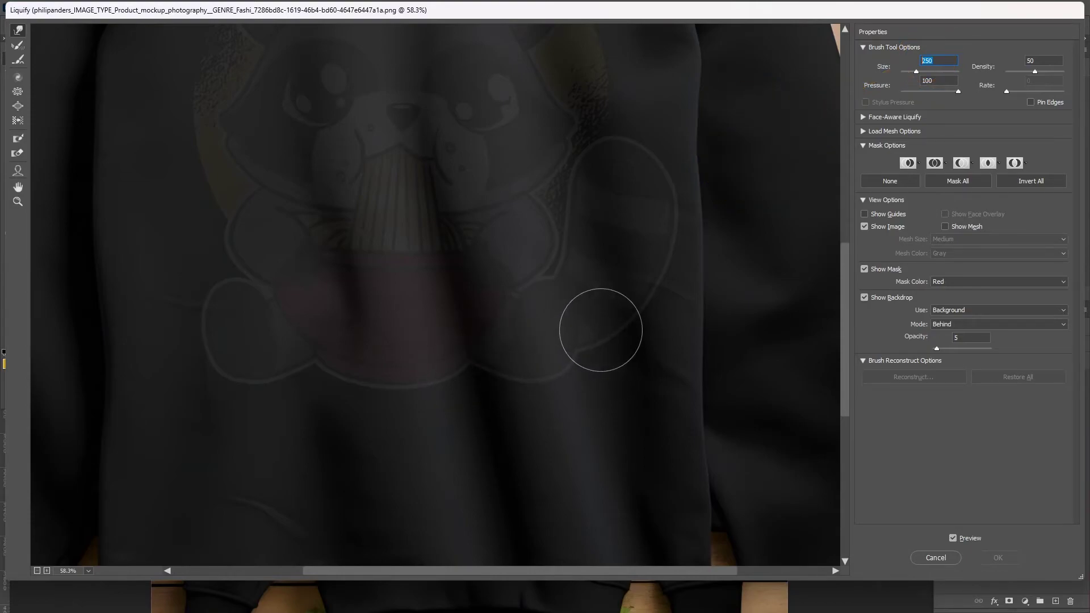
pyautogui.moveTo(604, 336)
pyautogui.mouseDown()
pyautogui.moveTo(622, 344)
pyautogui.moveTo(606, 326)
pyautogui.mouseUp()
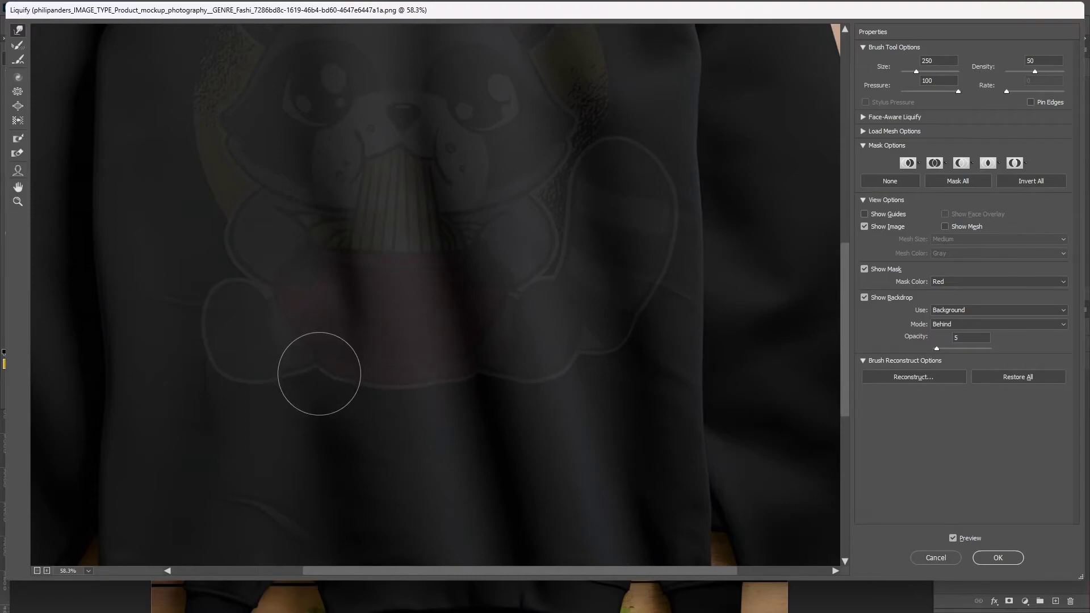
pyautogui.moveTo(406, 167)
pyautogui.mouseDown()
pyautogui.moveTo(447, 314)
pyautogui.moveTo(430, 382)
pyautogui.moveTo(419, 232)
pyautogui.moveTo(408, 238)
pyautogui.mouseUp()
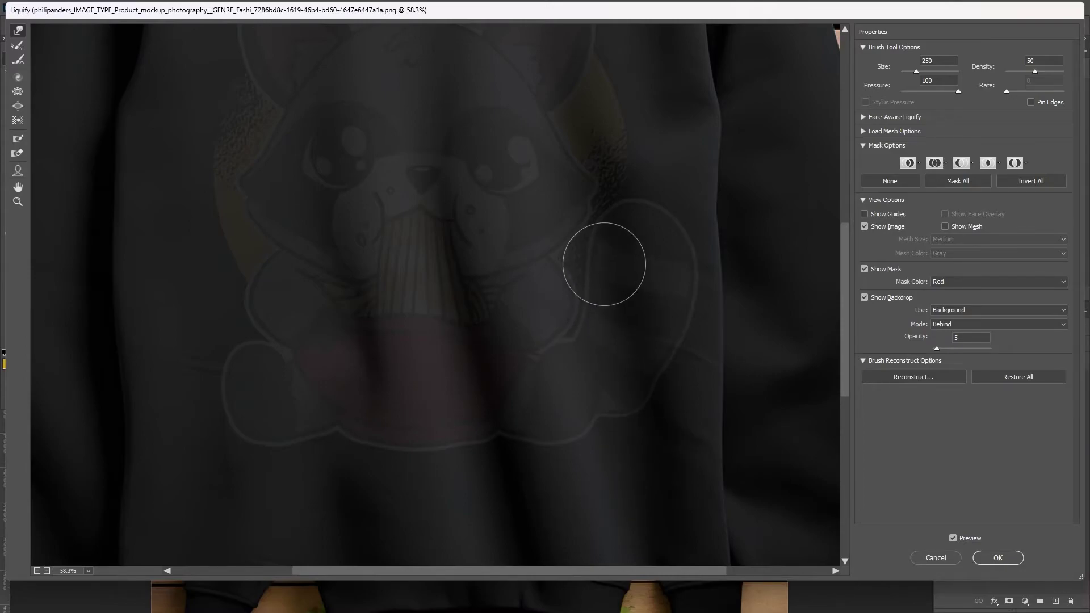
pyautogui.moveTo(612, 277)
pyautogui.mouseDown()
pyautogui.moveTo(582, 329)
pyautogui.moveTo(592, 150)
pyautogui.mouseUp()
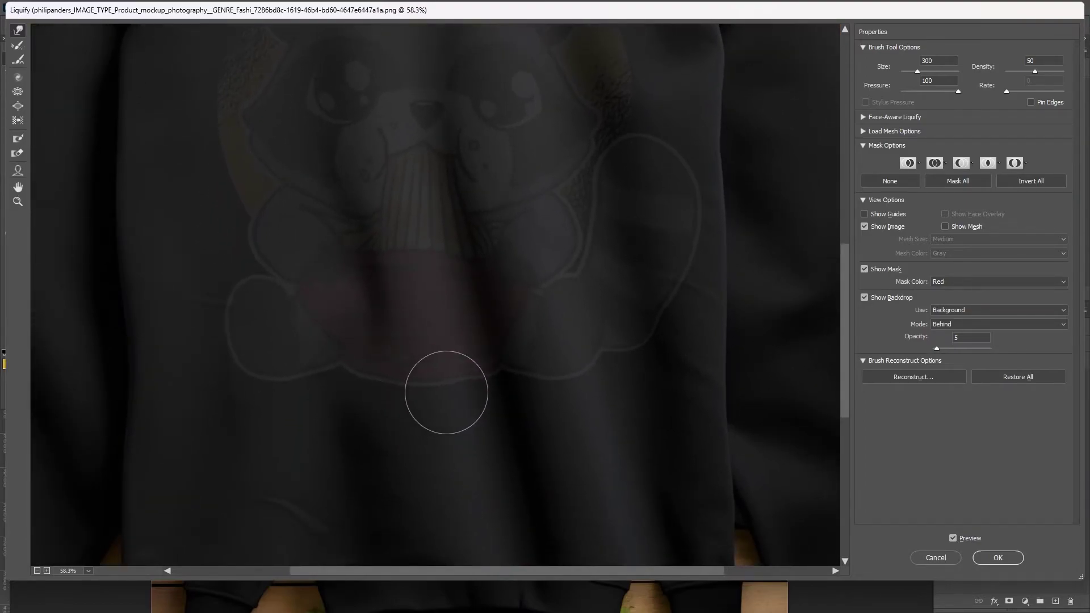
# Push the design's outline up along a crease, then enlarge the warp brush to 600
pyautogui.press(']')
pyautogui.press(']')
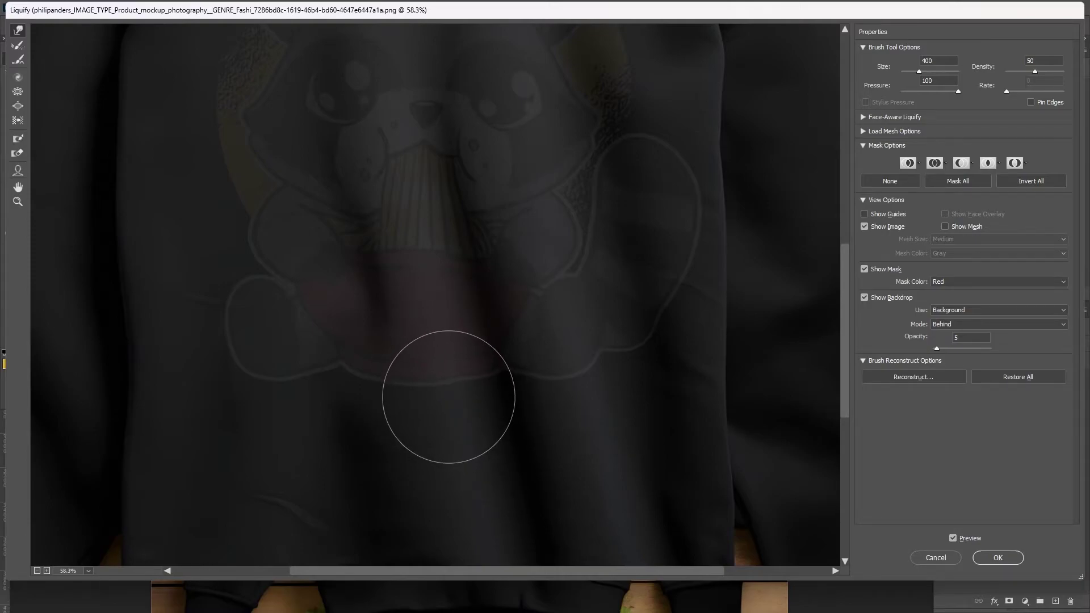
pyautogui.moveTo(449, 384); pyautogui.dragTo(443, 368)
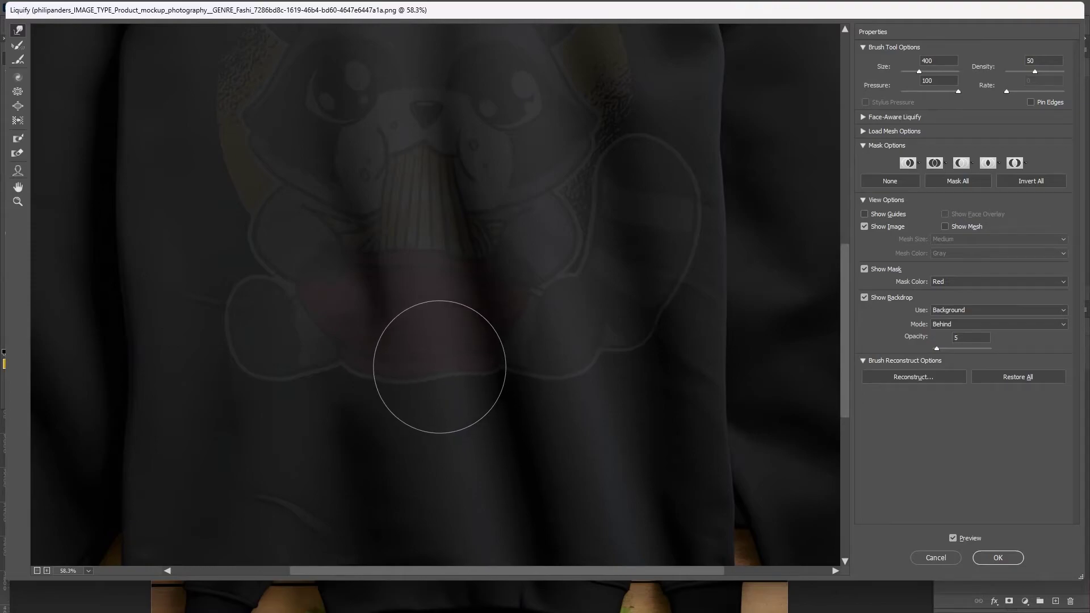
pyautogui.press(']')
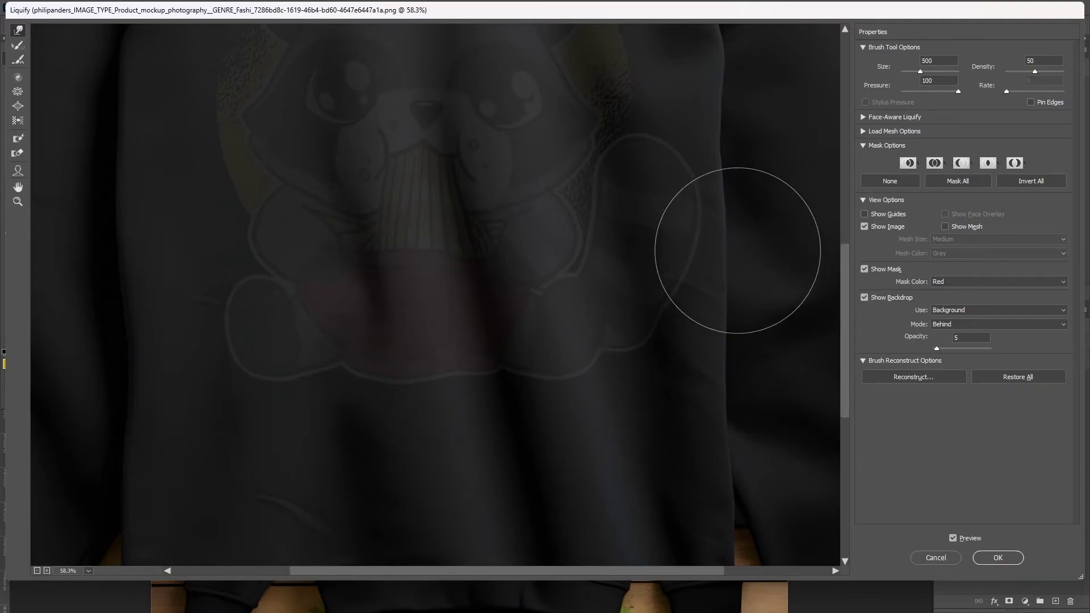
pyautogui.press(']')
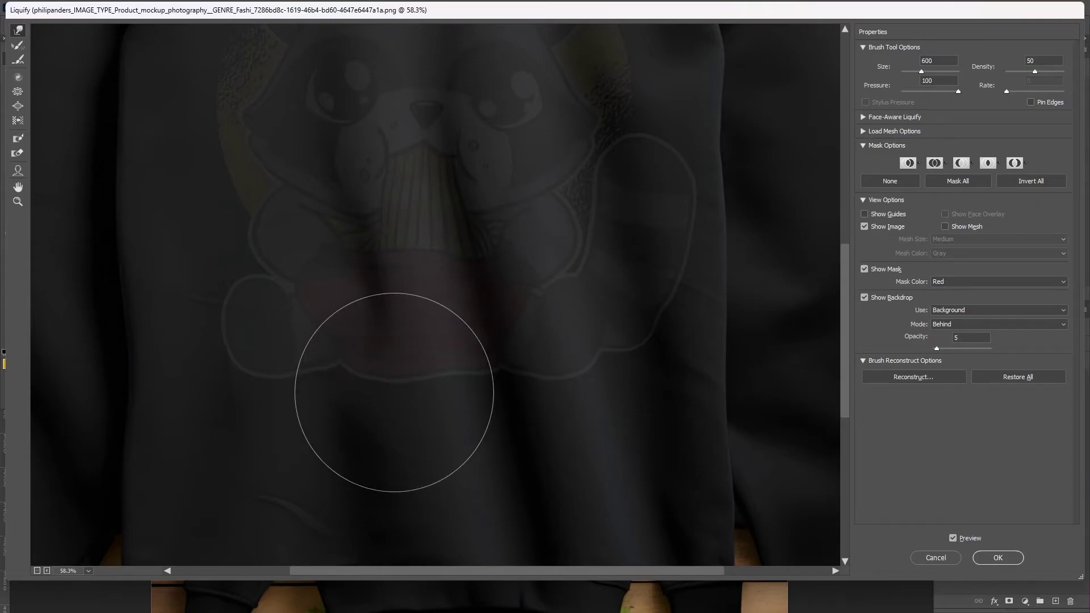
# Drop the brush to 300, then 200, and warp the bowl outline upward along a fold
pyautogui.scroll(3, 406, 240)
pyautogui.press('[')
pyautogui.press('[')
pyautogui.press('[')
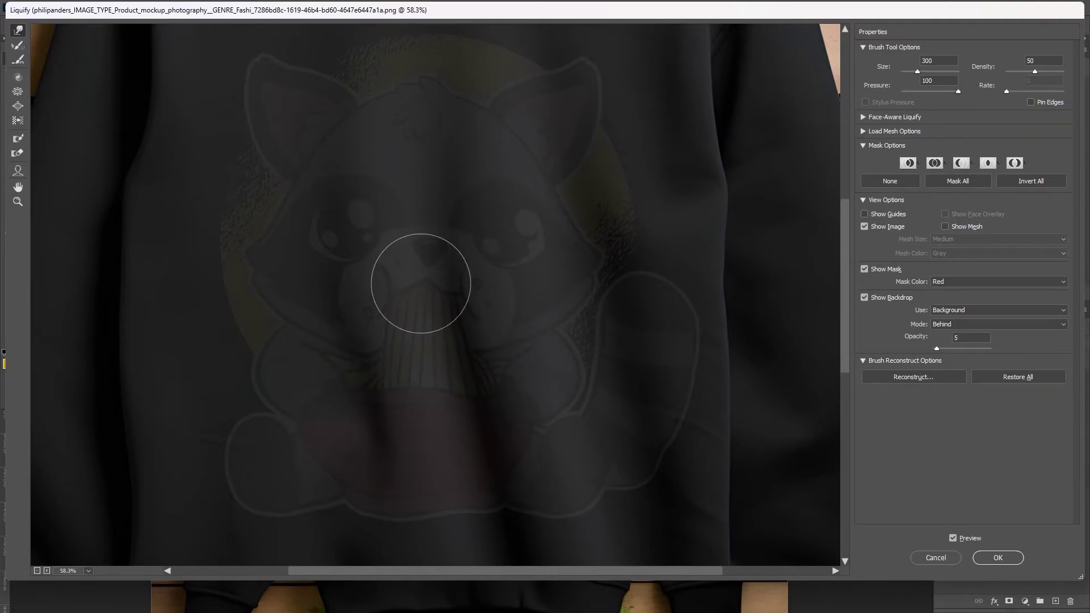
pyautogui.scroll(-1, 474, 336)
pyautogui.moveTo(523, 336)
pyautogui.mouseDown()
pyautogui.moveTo(600, 286)
pyautogui.moveTo(584, 267)
pyautogui.mouseUp()
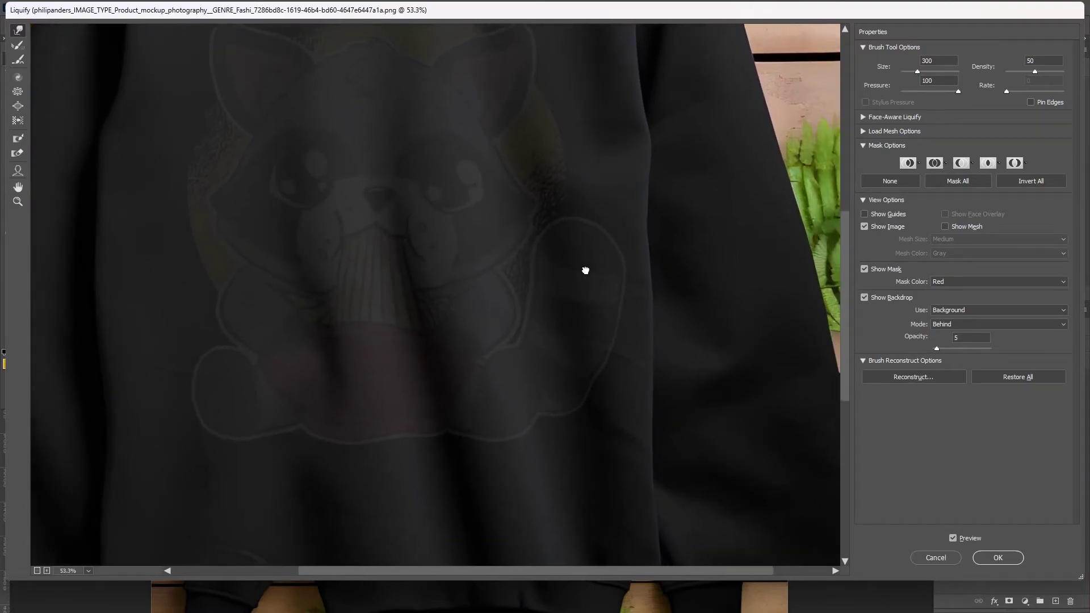
pyautogui.scroll(-2, 331, 414)
pyautogui.scroll(-1, 308, 377)
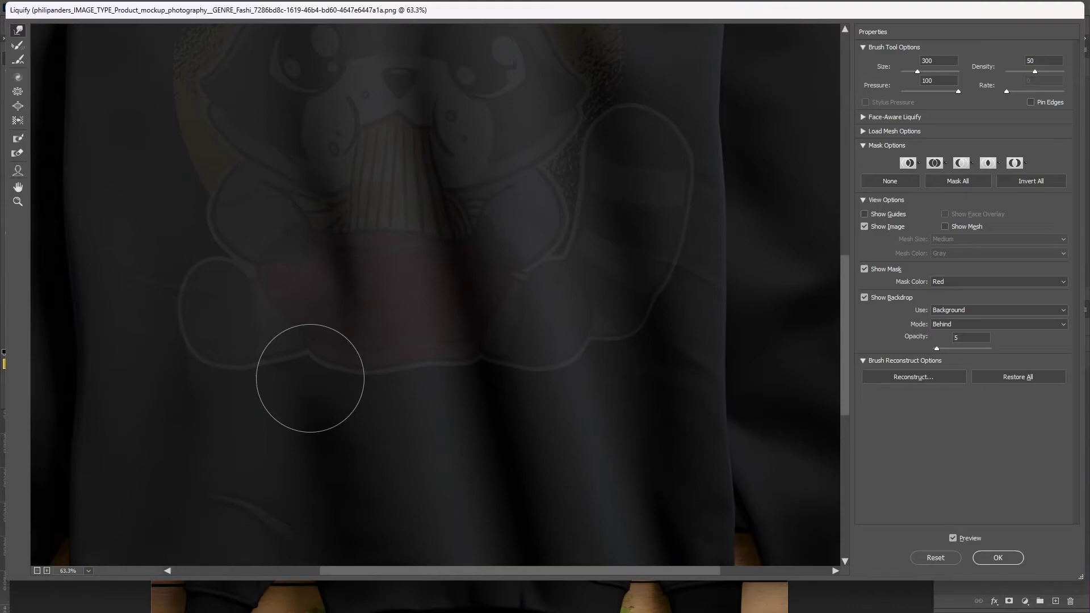
pyautogui.scroll(1, 435, 332)
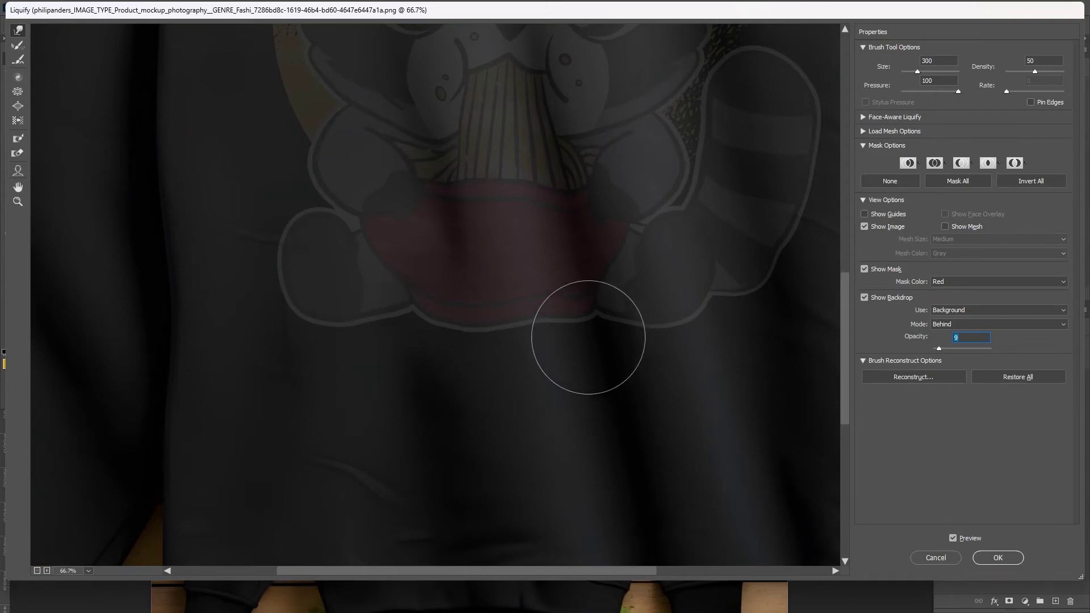
pyautogui.press('[')
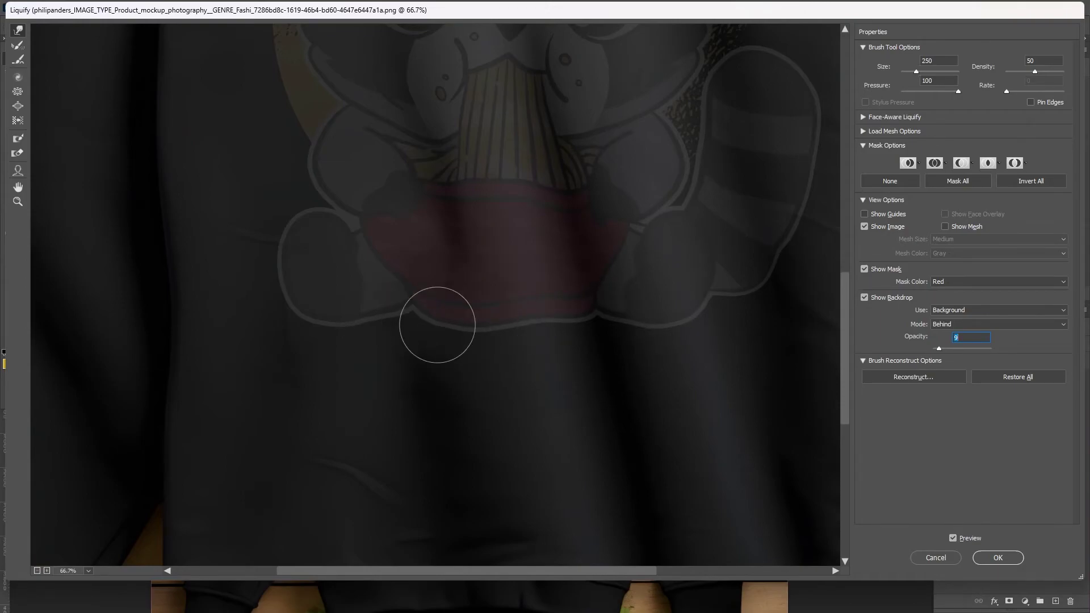
pyautogui.moveTo(433, 324)
pyautogui.mouseDown()
pyautogui.moveTo(397, 307)
pyautogui.moveTo(407, 311)
pyautogui.mouseUp()
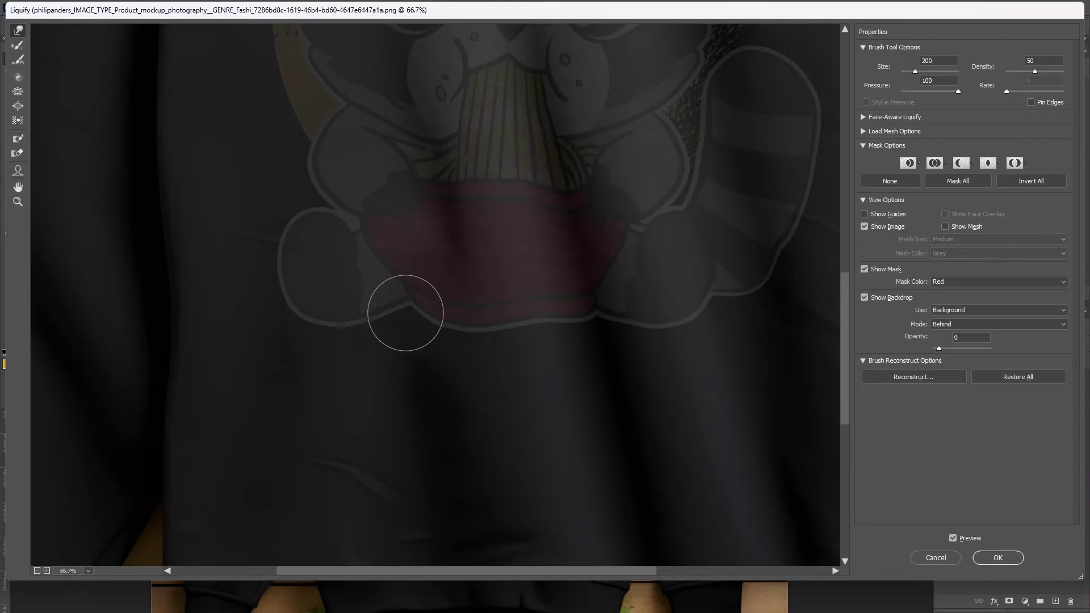
# Commit the Liquify warp and toggle the smart filter off and on to compare
pyautogui.click(997, 557)
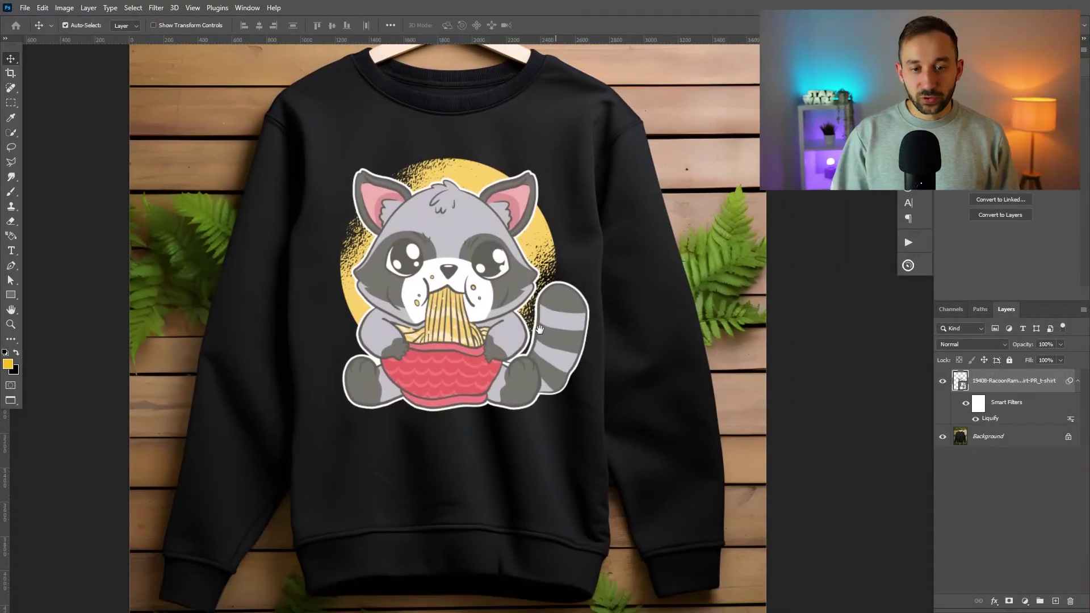
pyautogui.scroll(1, 467, 299)
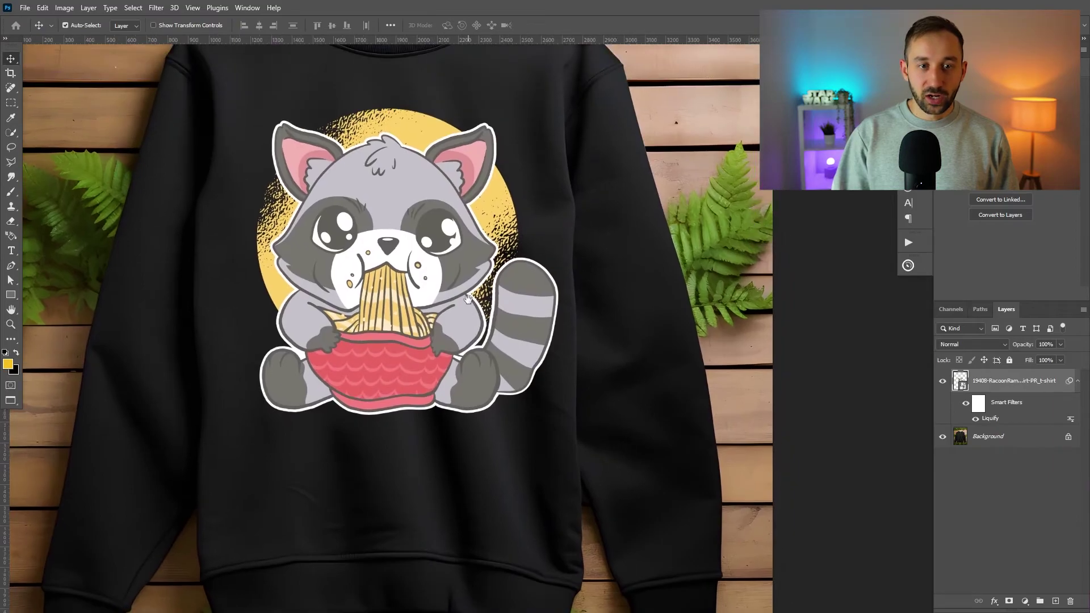
pyautogui.click(965, 408)
pyautogui.click(966, 407)
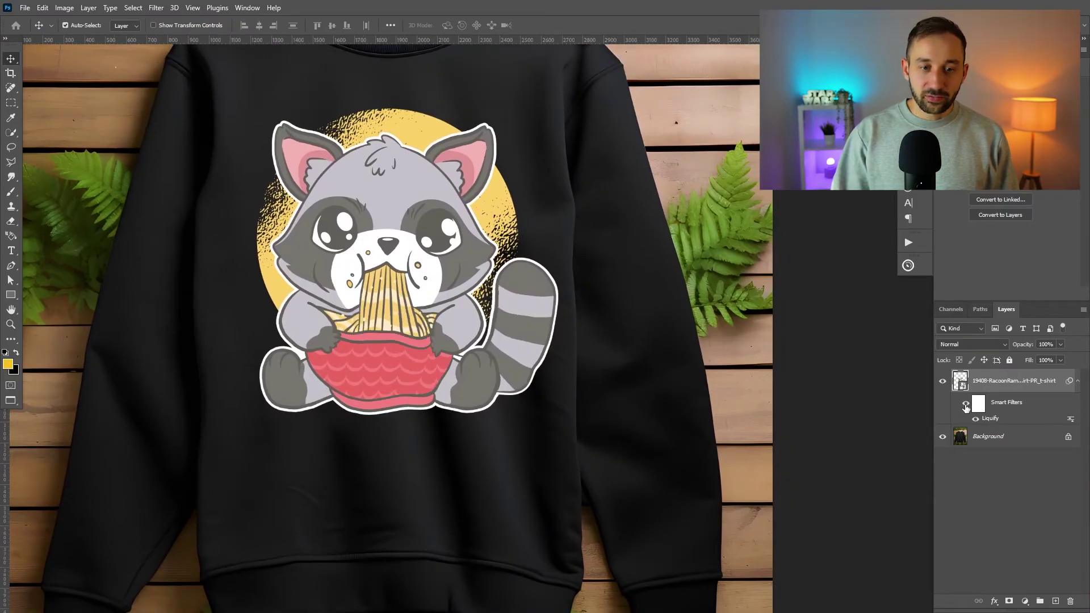
pyautogui.scroll(-1, 443, 366)
pyautogui.moveTo(507, 339); pyautogui.dragTo(504, 330)
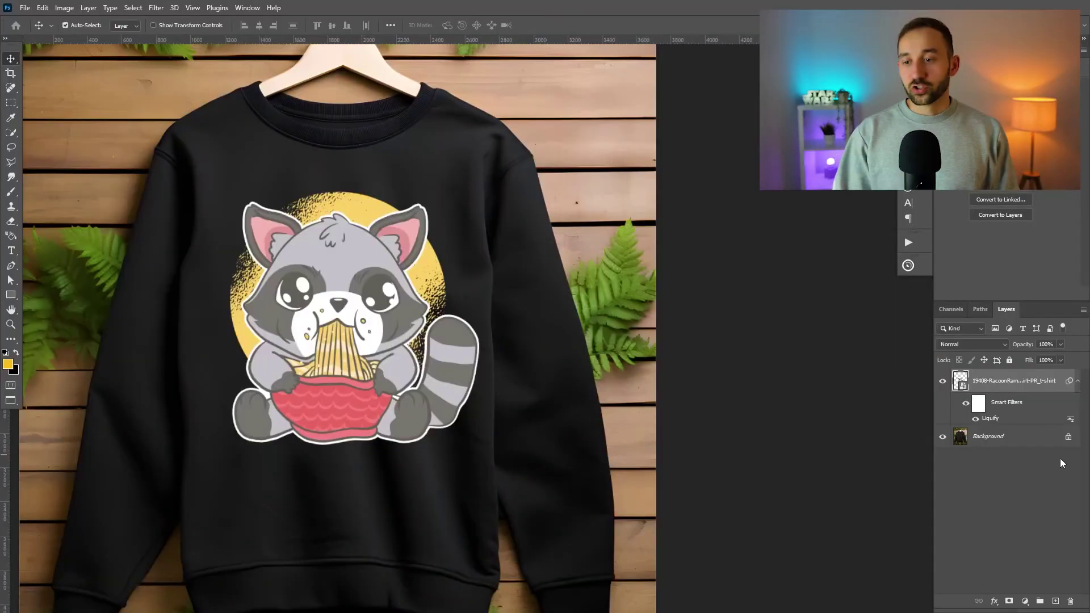
# Unlock the Background into Layer 0, duplicate it above the design, and clip the copy to it
pyautogui.click(1064, 438)
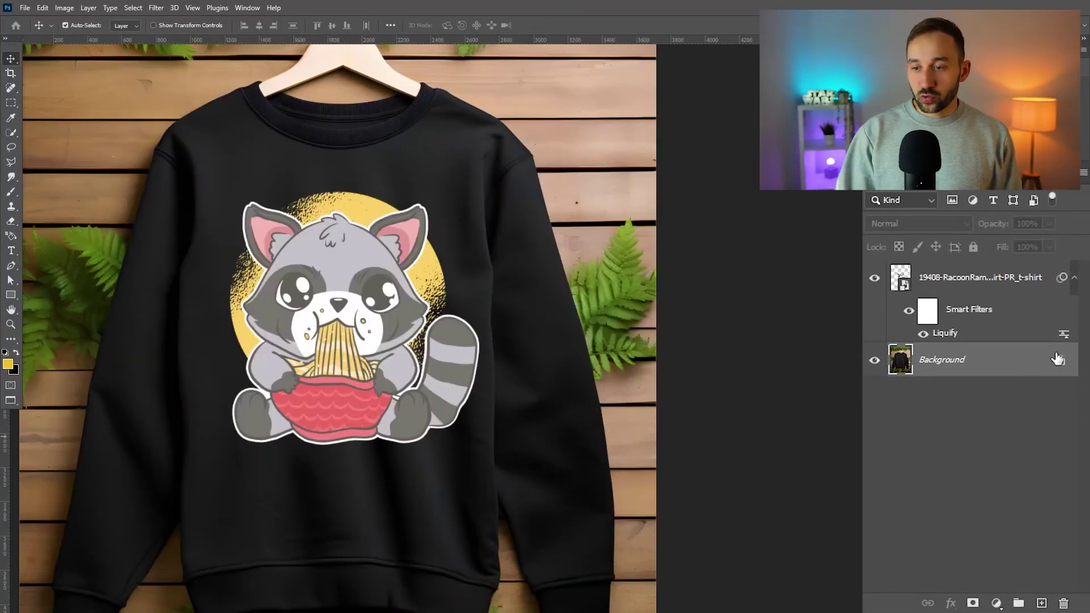
pyautogui.click(1060, 361)
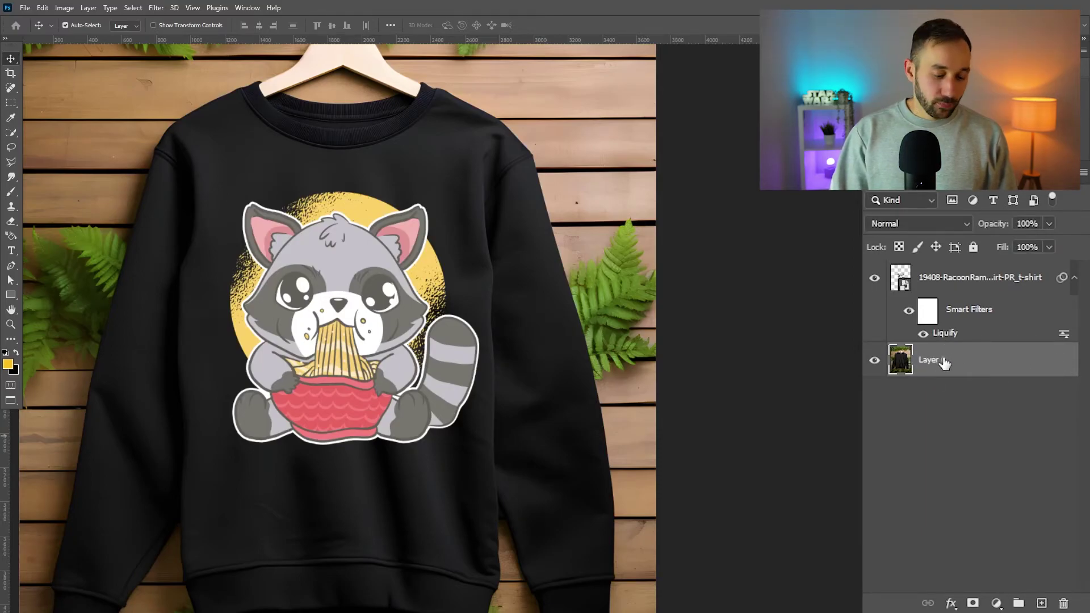
pyautogui.moveTo(935, 369); pyautogui.dragTo(951, 288)
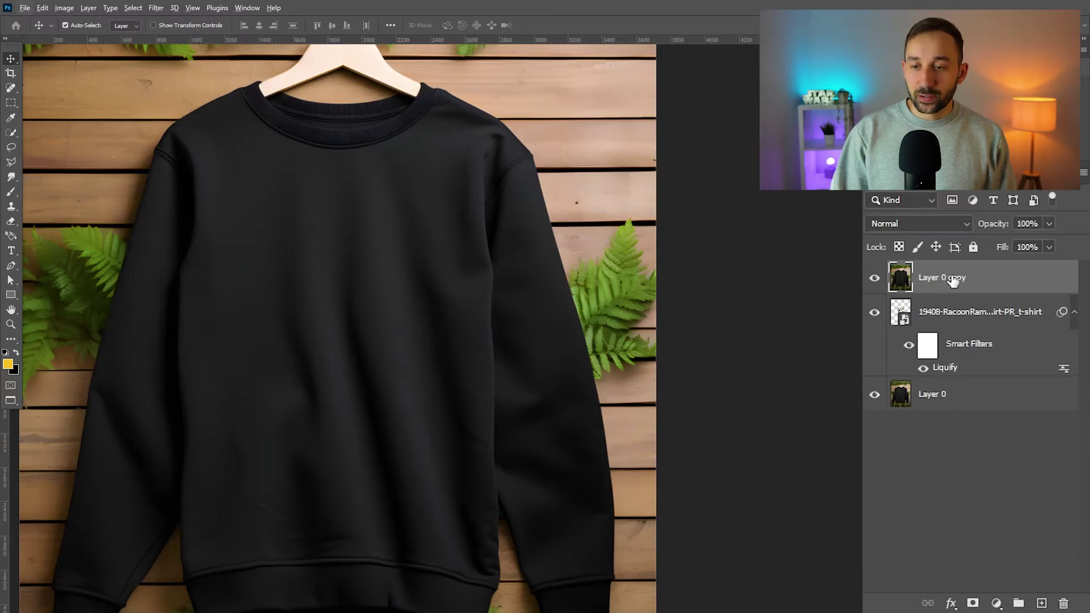
pyautogui.moveTo(951, 306); pyautogui.dragTo(943, 289)
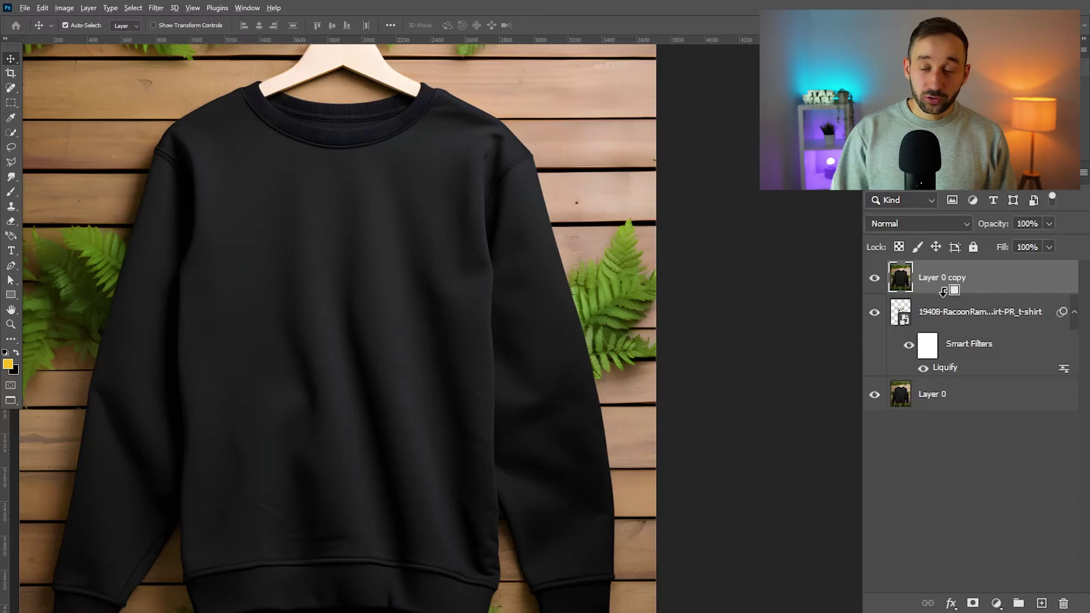
pyautogui.moveTo(942, 290); pyautogui.dragTo(942, 293)
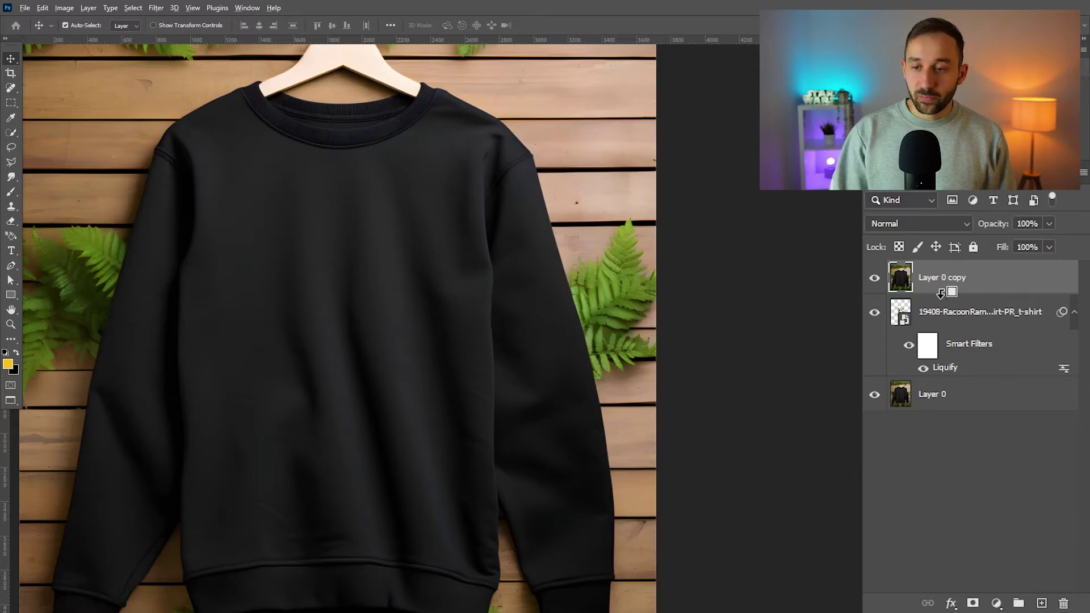
pyautogui.keyDown('alt'); pyautogui.click(940, 292); pyautogui.keyUp('alt')
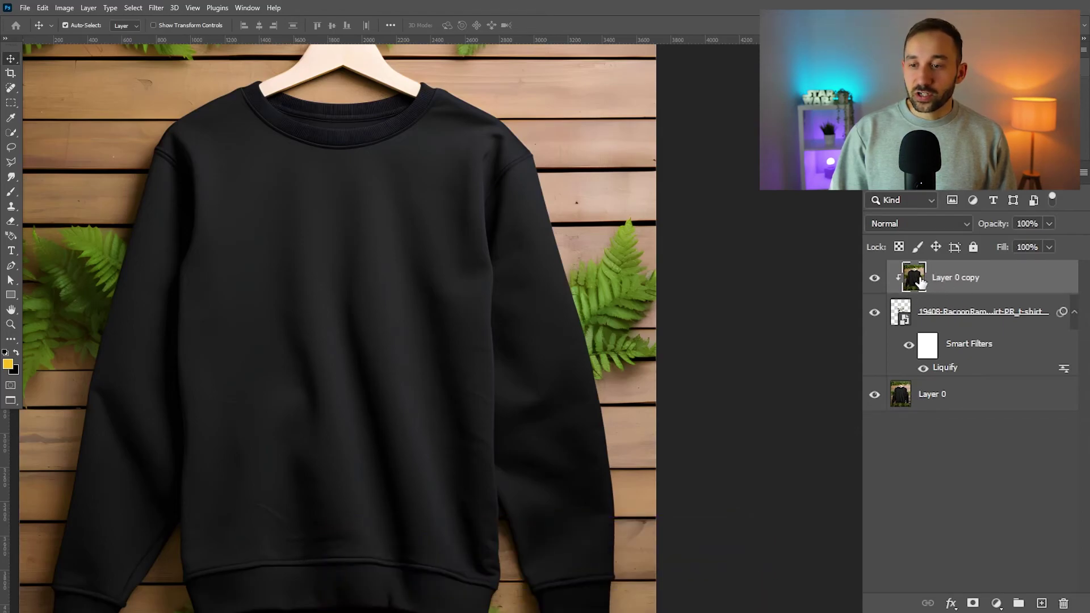
# Set the clipped Layer 0 copy's blend mode to Hard Light
pyautogui.click(923, 315)
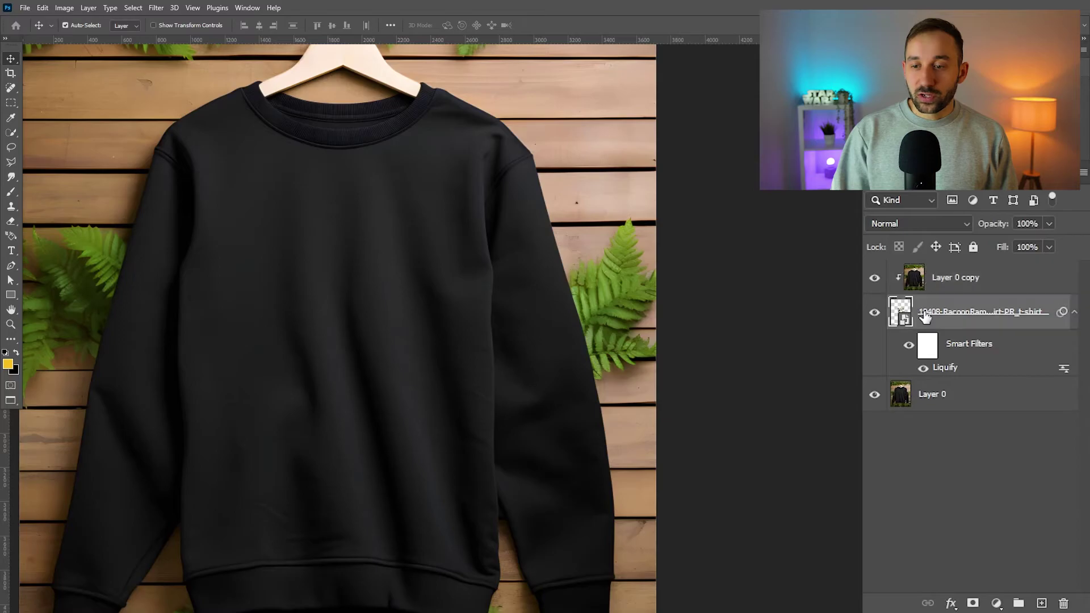
pyautogui.click(945, 289)
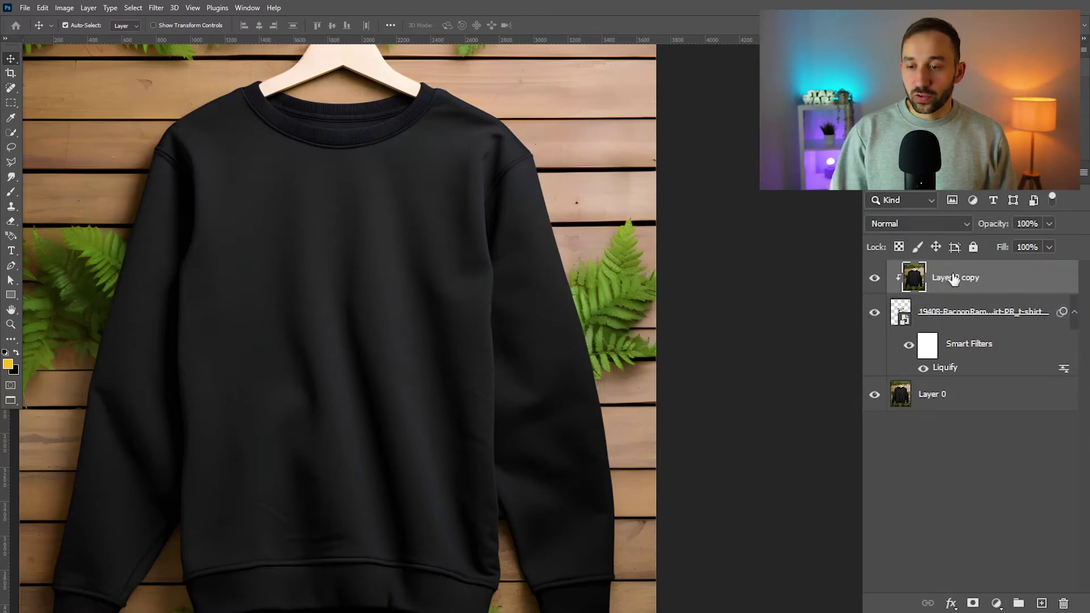
pyautogui.click(915, 224)
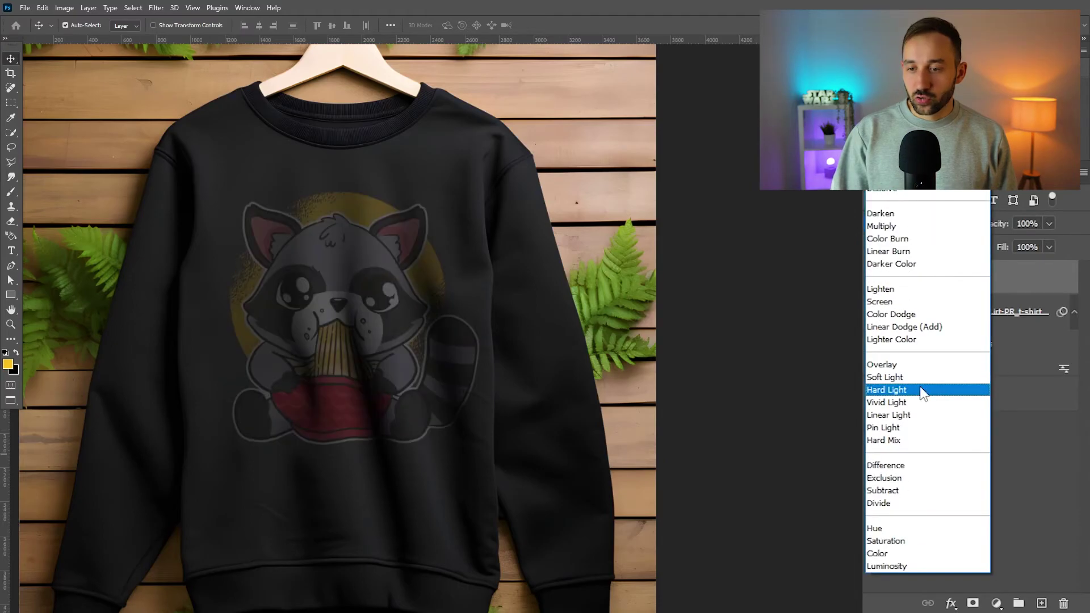
pyautogui.click(920, 390)
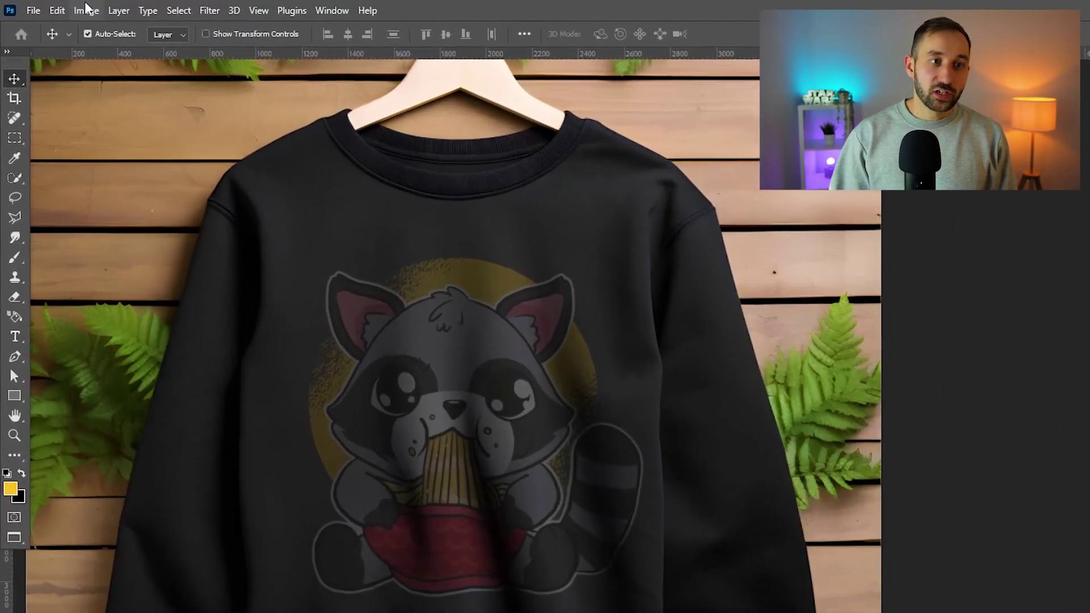
pyautogui.click(64, 8)
# Open the Curves adjustment on the copy layer and move its dialog off the design
pyautogui.moveTo(156, 67)
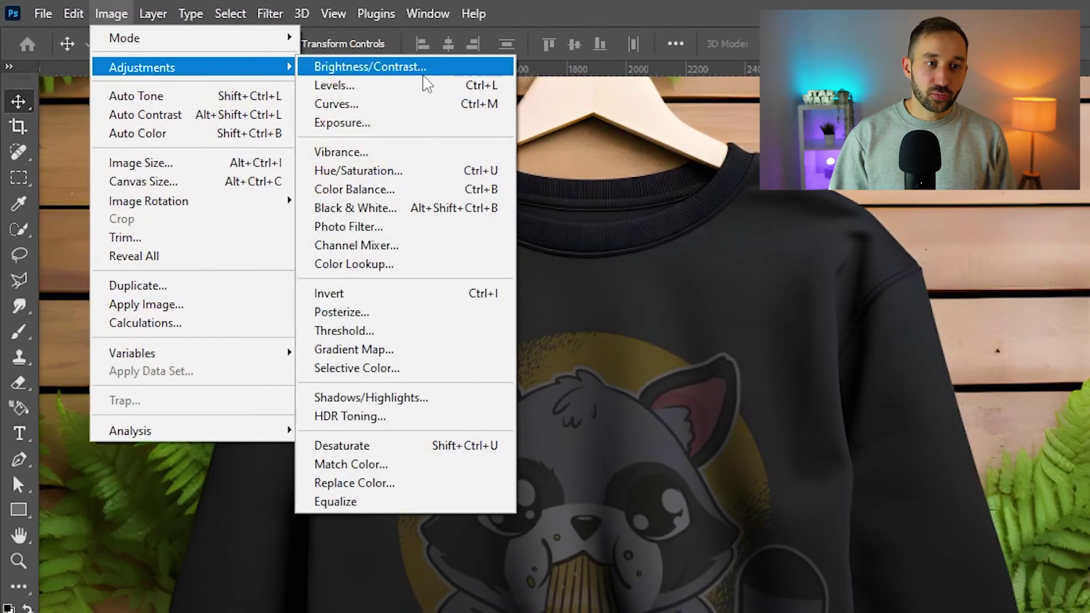
pyautogui.click(414, 102)
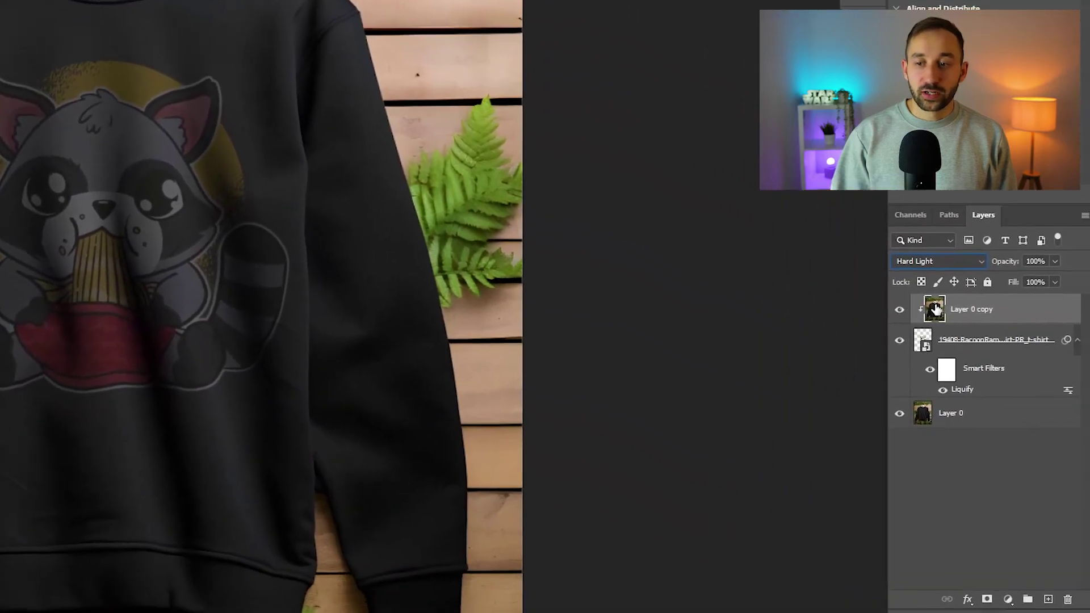
pyautogui.hotkey('ctrl', 'm')
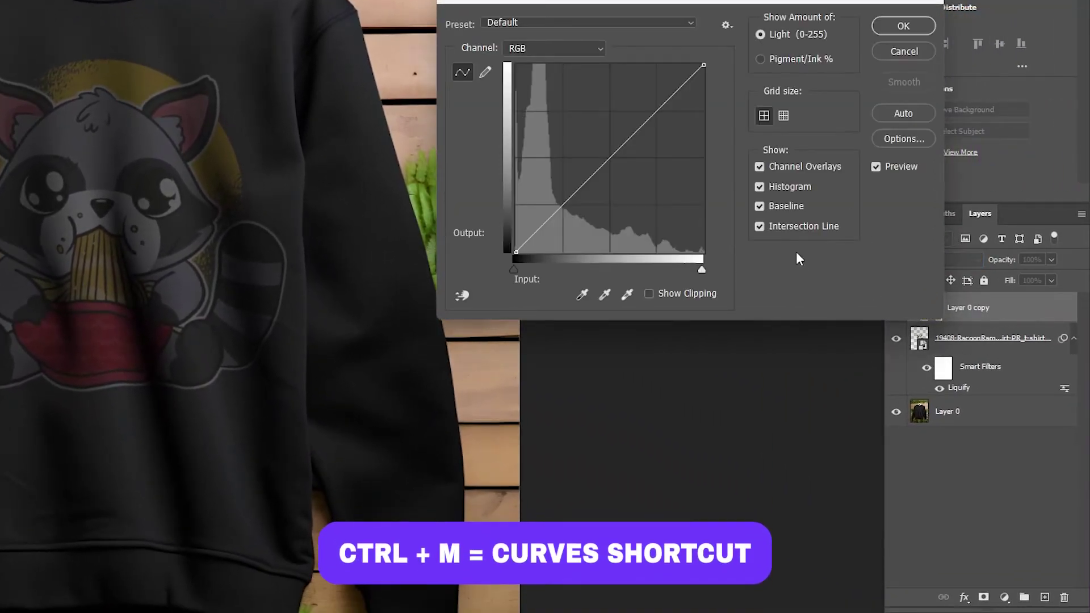
pyautogui.moveTo(624, 2); pyautogui.dragTo(606, 3)
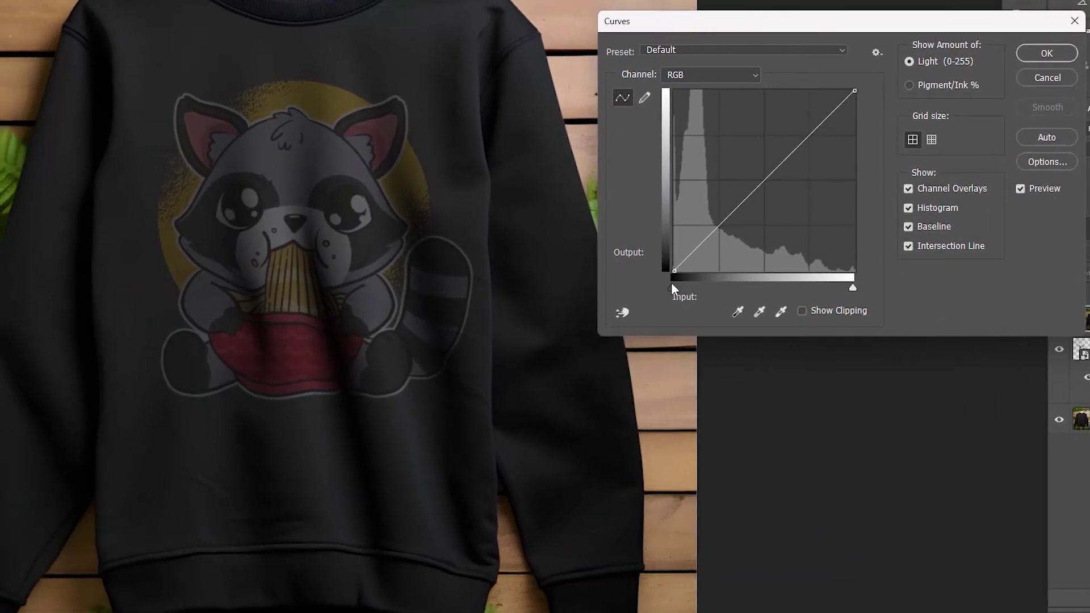
# Nudge the curve's white and black points so input 84 maps to output 255
pyautogui.click(671, 284)
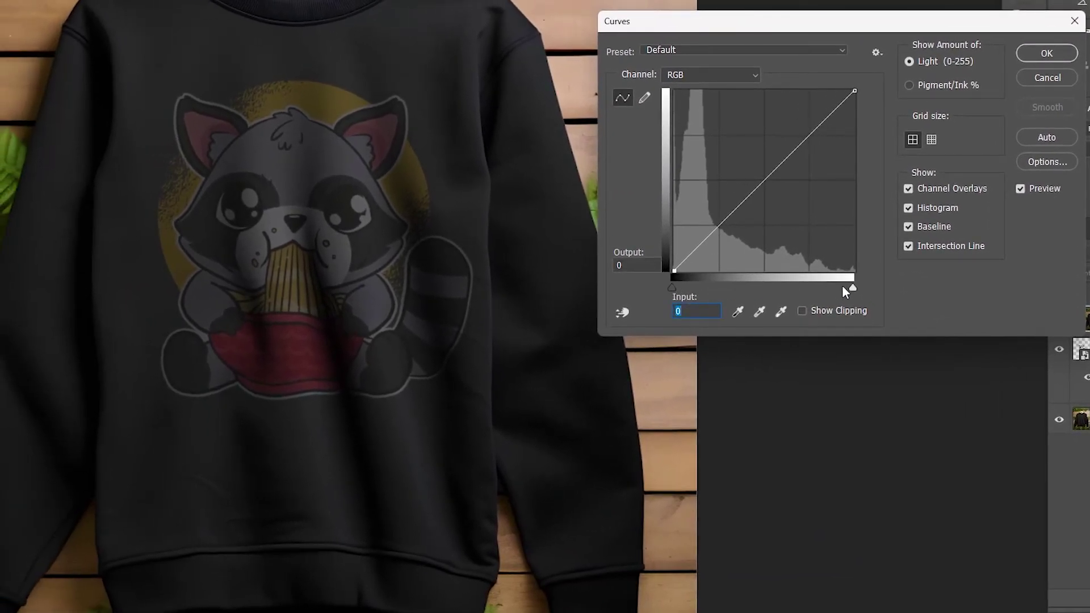
pyautogui.moveTo(853, 287); pyautogui.dragTo(851, 287)
pyautogui.click(671, 288)
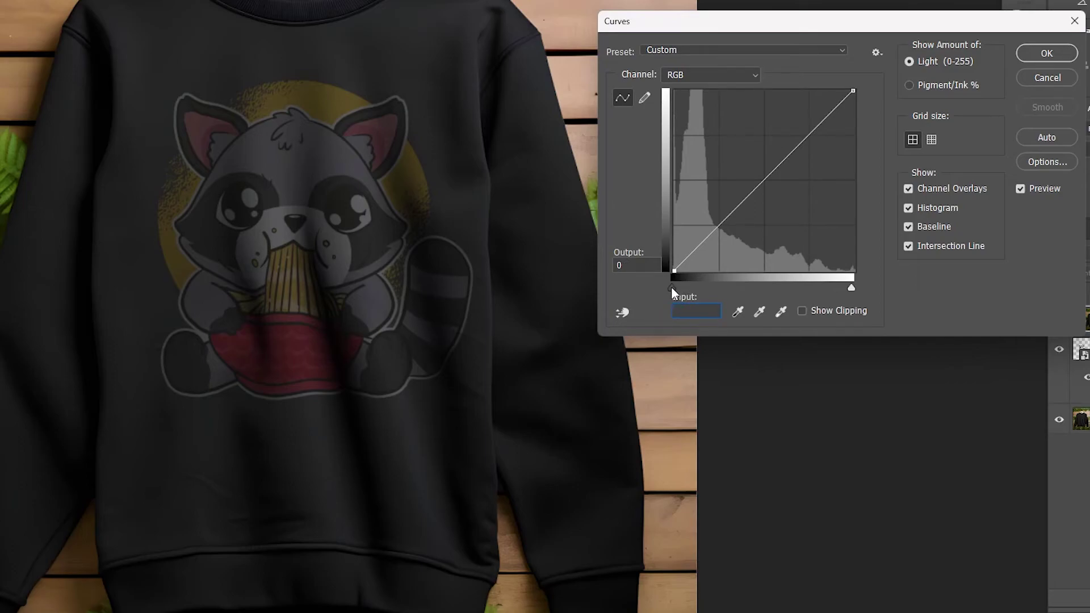
pyautogui.moveTo(671, 286)
pyautogui.mouseDown()
pyautogui.moveTo(681, 285)
pyautogui.moveTo(656, 281)
pyautogui.mouseUp()
# Steepen the curve to map input 75 to 255, with the black point back at 0
pyautogui.moveTo(851, 288); pyautogui.dragTo(733, 290)
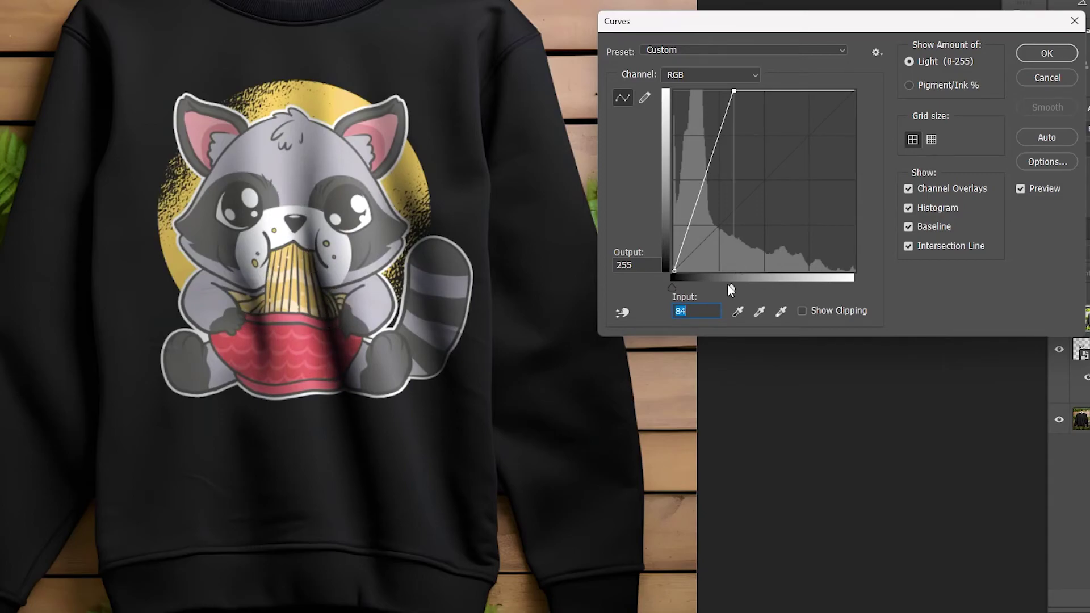
pyautogui.moveTo(730, 290)
pyautogui.mouseDown()
pyautogui.moveTo(697, 290)
pyautogui.moveTo(728, 284)
pyautogui.mouseUp()
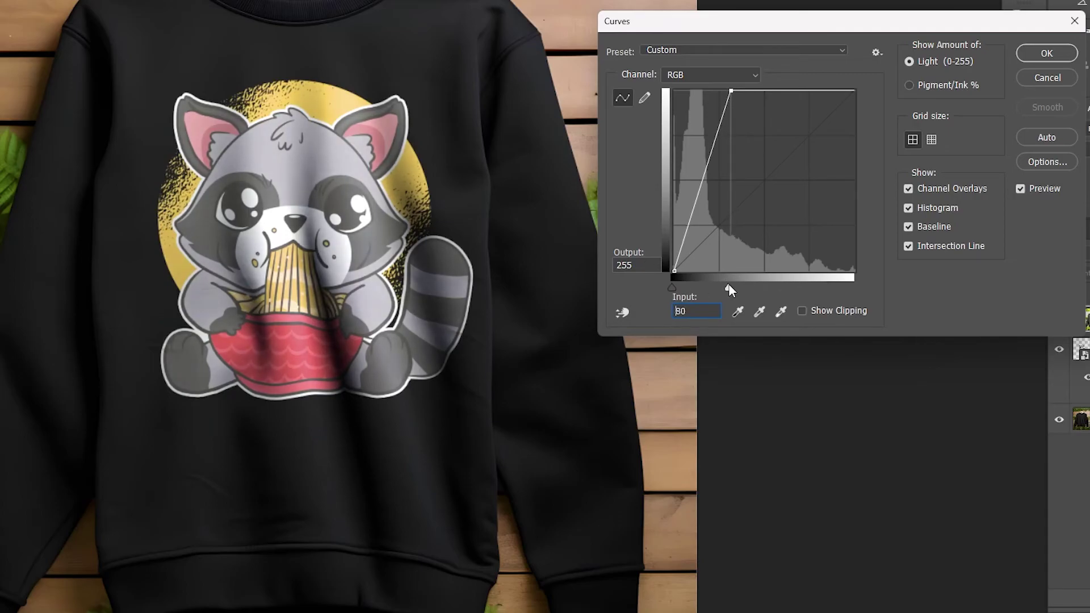
pyautogui.click(670, 271)
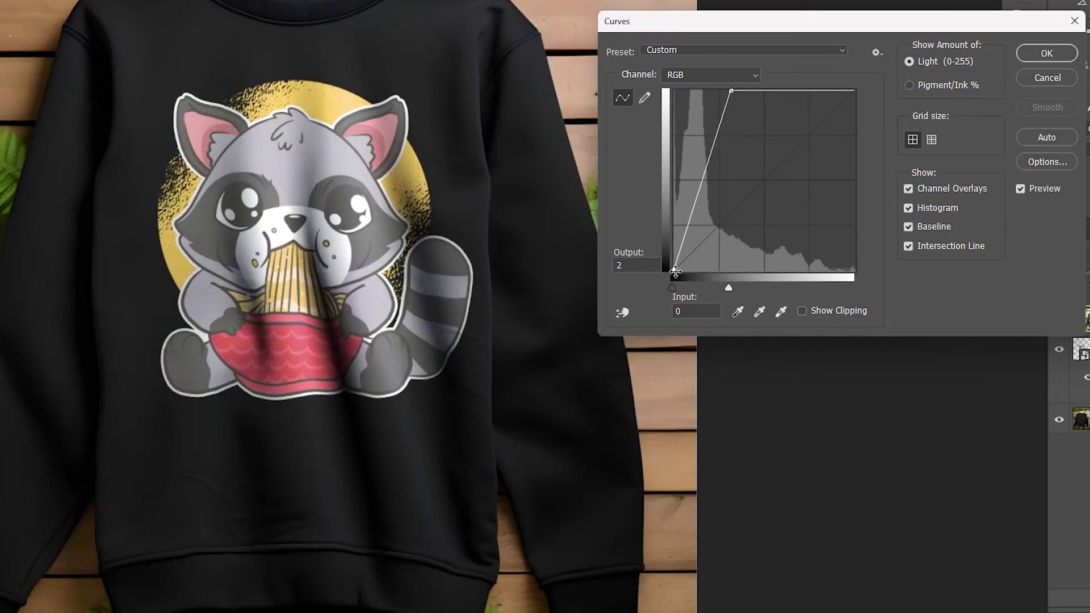
pyautogui.moveTo(676, 270); pyautogui.dragTo(654, 283)
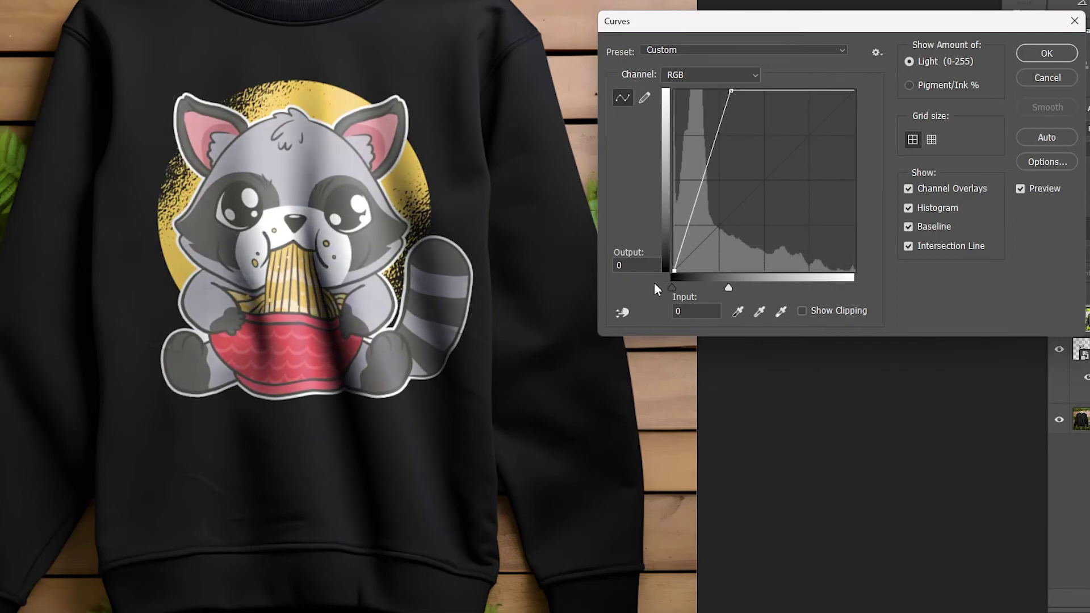
pyautogui.click(730, 90)
pyautogui.moveTo(731, 91)
pyautogui.mouseDown()
pyautogui.moveTo(720, 127)
pyautogui.moveTo(725, 100)
pyautogui.mouseUp()
pyautogui.moveTo(715, 288); pyautogui.dragTo(729, 289)
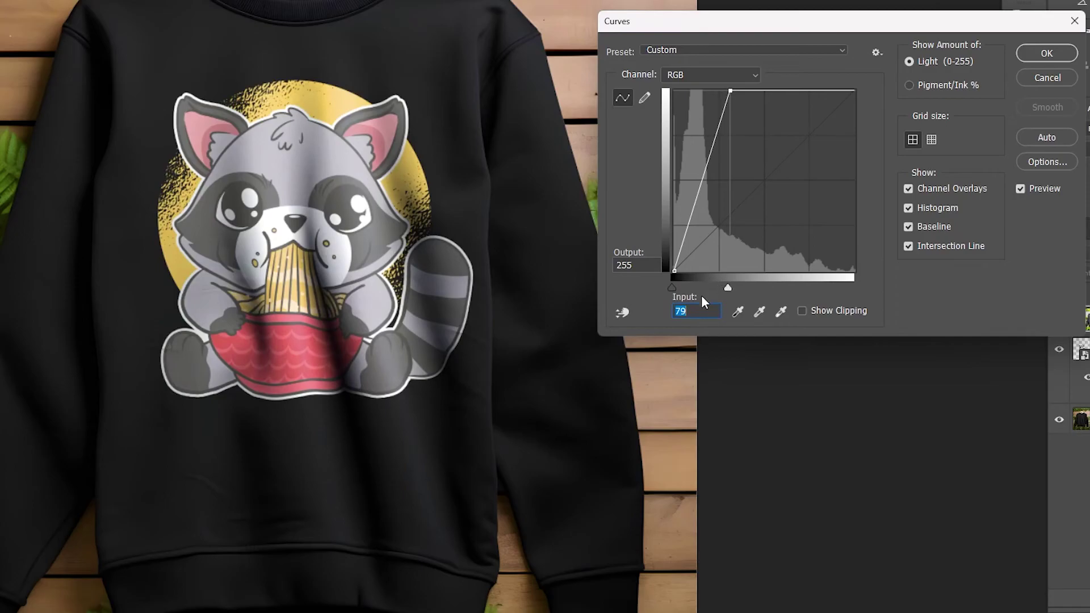
pyautogui.moveTo(728, 288); pyautogui.dragTo(671, 286)
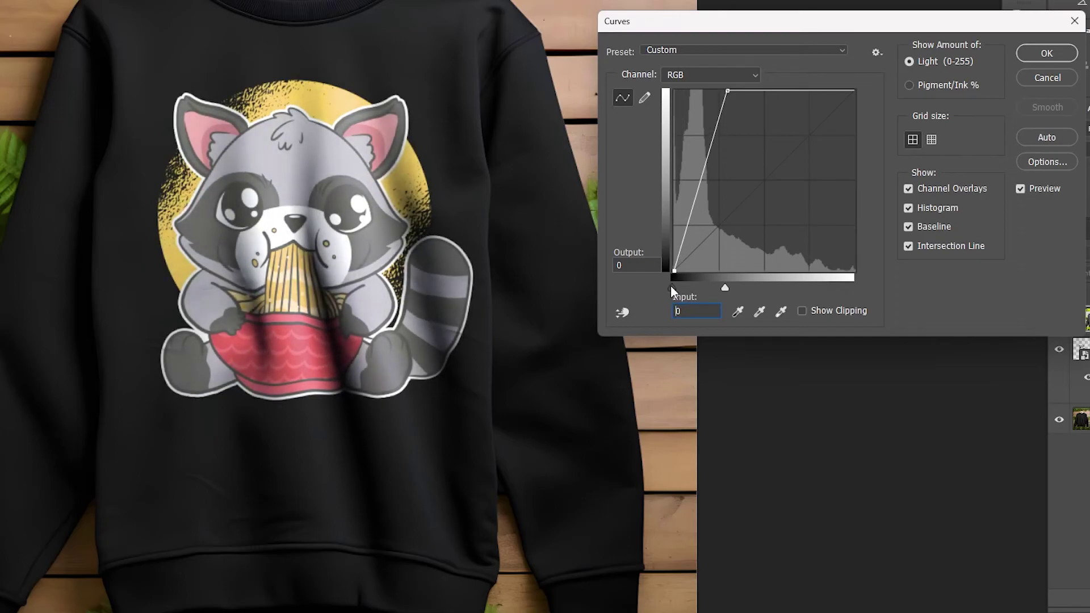
pyautogui.click(1056, 52)
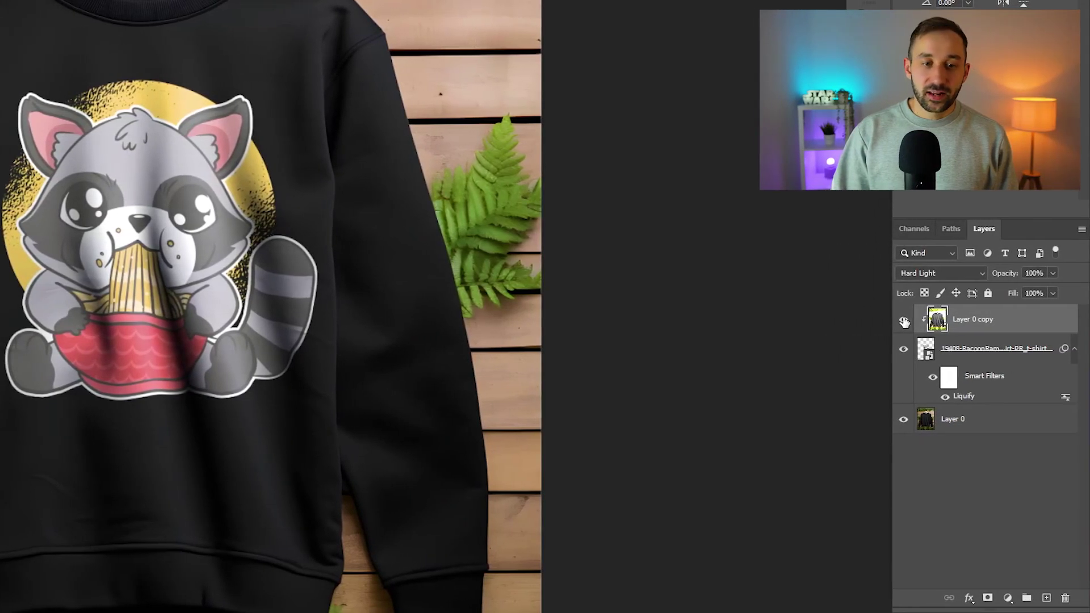
pyautogui.click(976, 320)
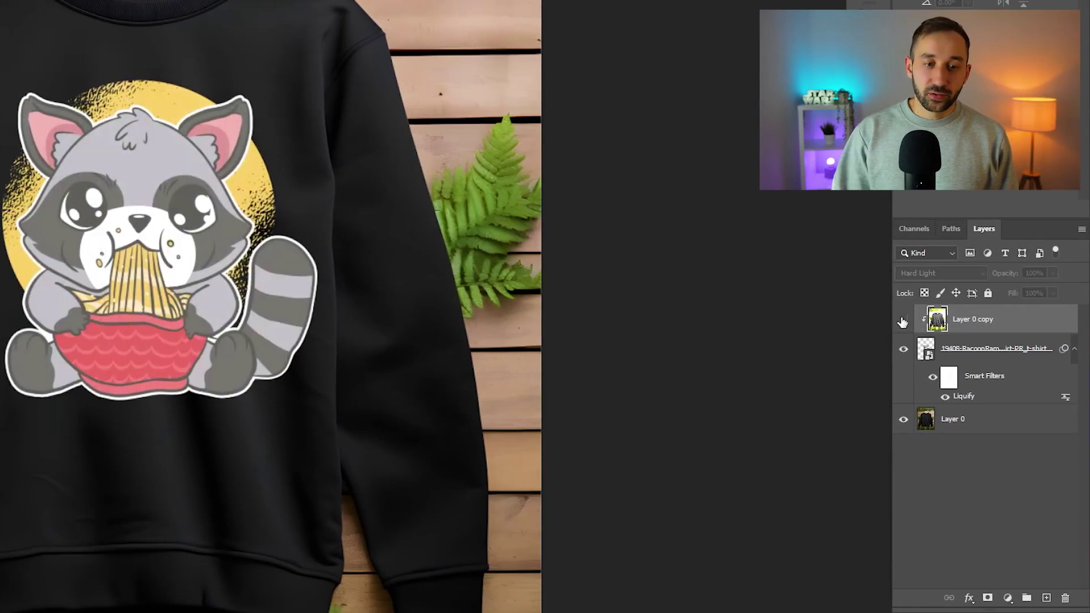
pyautogui.click(902, 322)
pyautogui.hotkey('ctrl', '0')
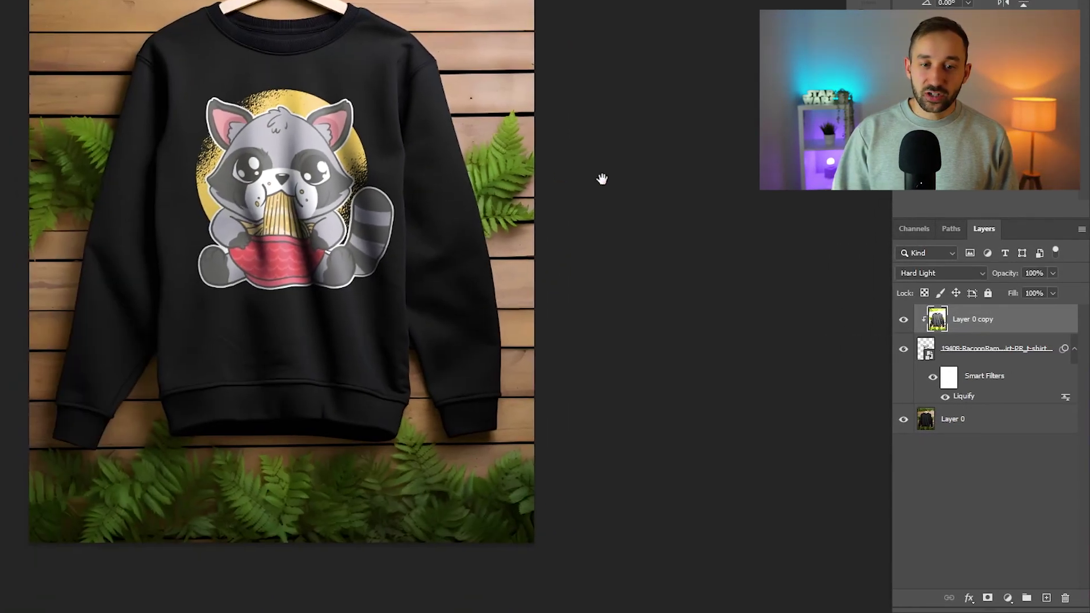
pyautogui.click(903, 320)
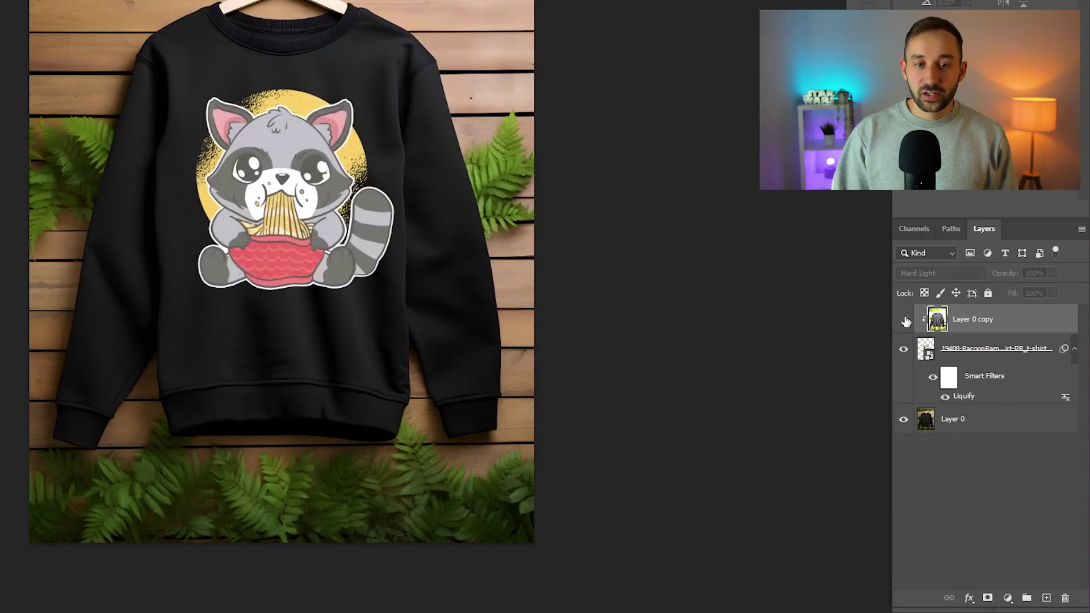
pyautogui.click(903, 320)
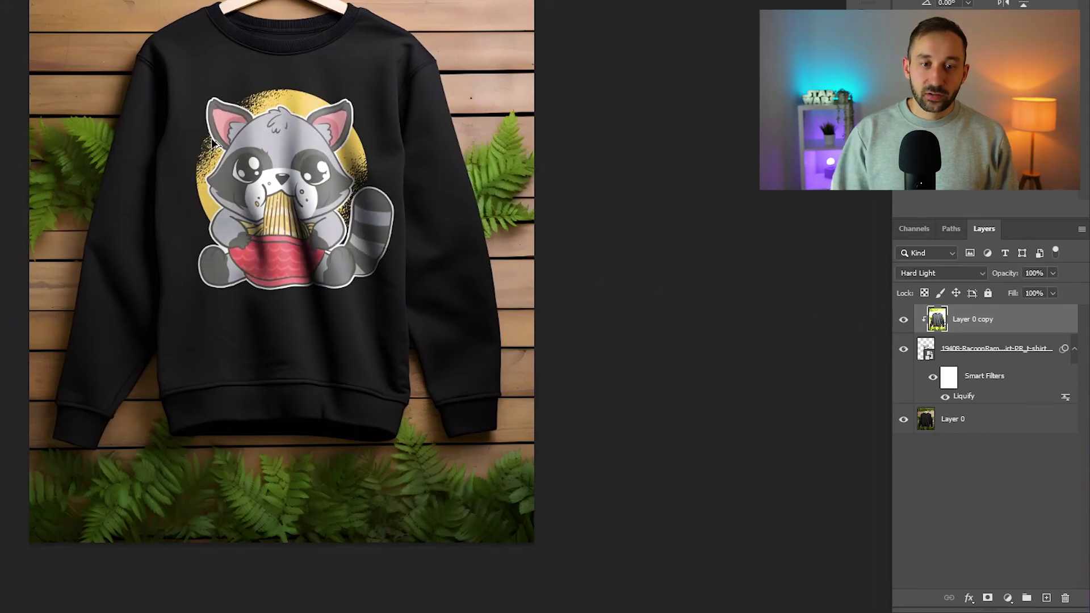
pyautogui.scroll(-2, 212, 142)
pyautogui.scroll(3, 250, 155)
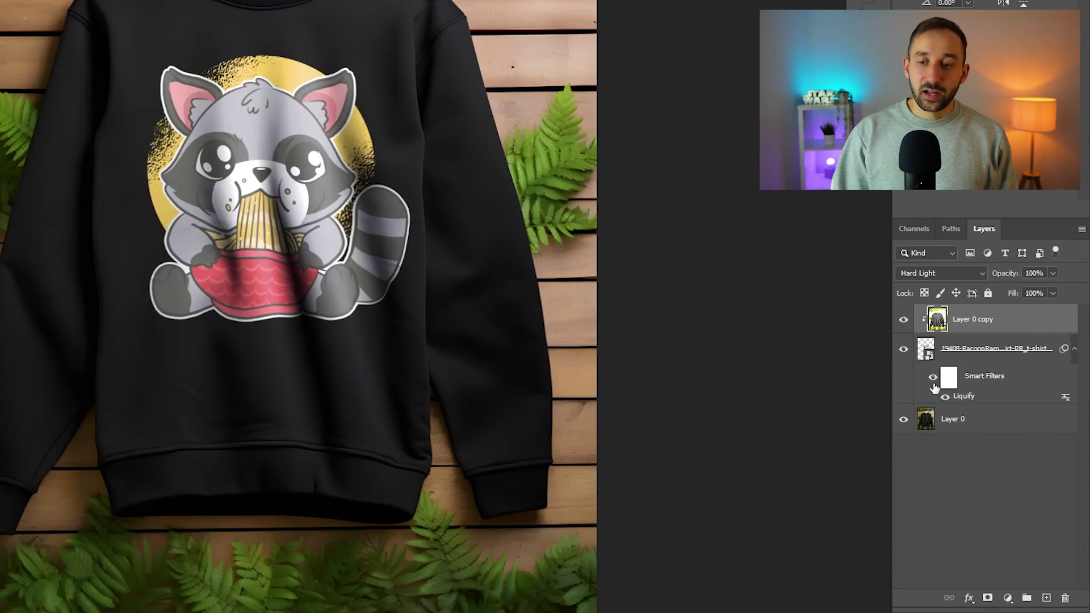
pyautogui.click(933, 379)
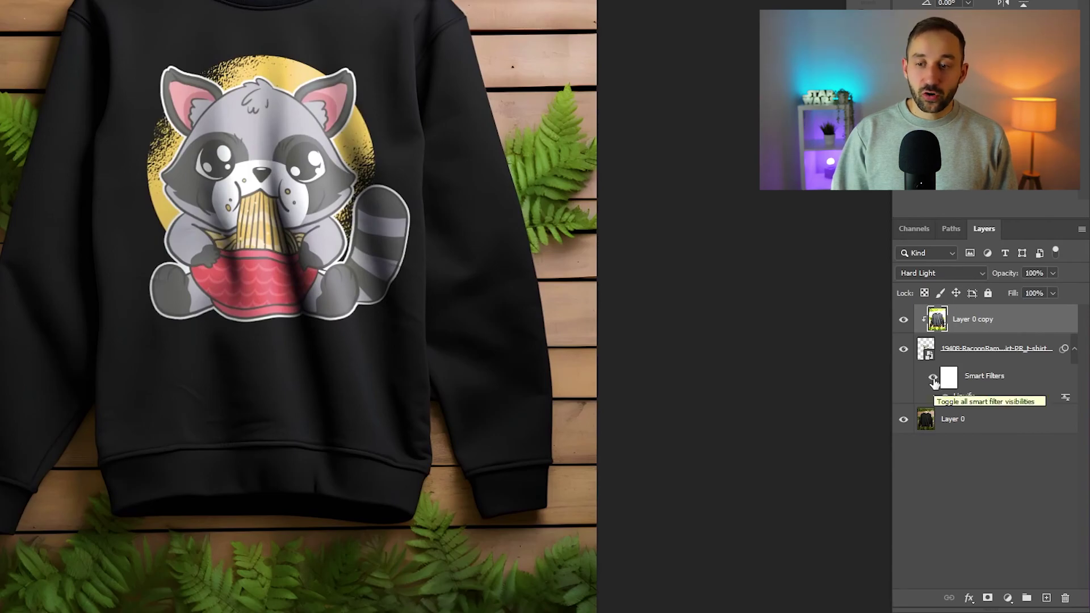
pyautogui.click(934, 383)
pyautogui.scroll(-2, 382, 258)
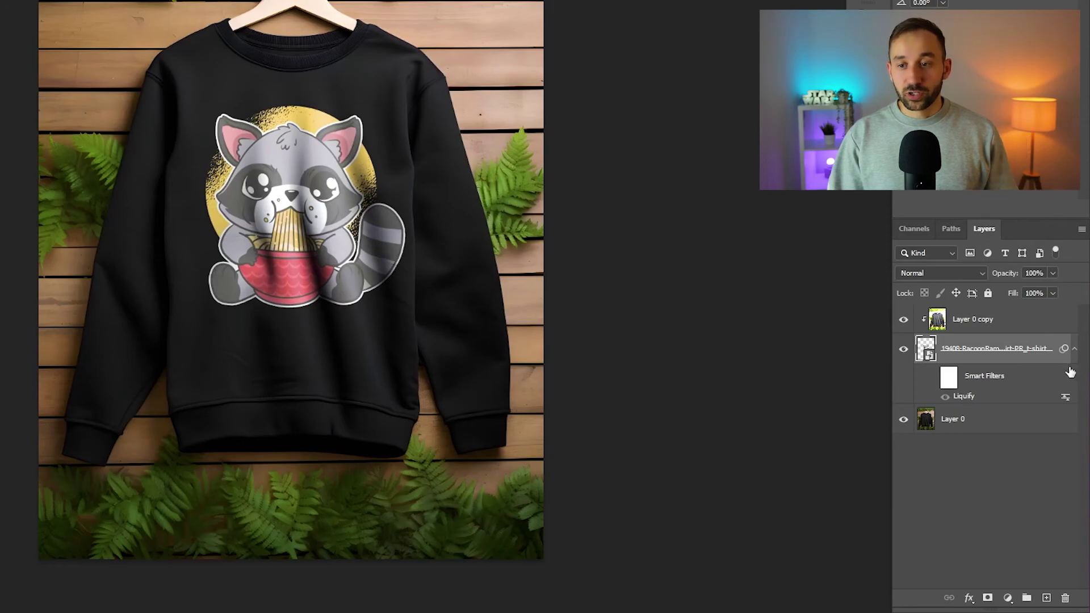
pyautogui.click(934, 379)
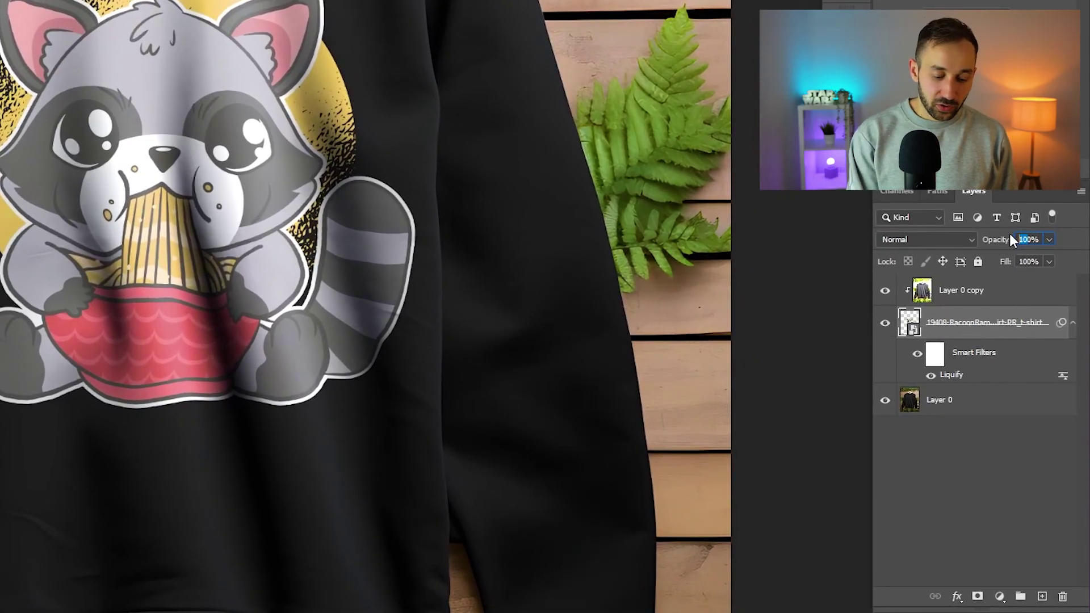
# Set the raccoon design layer to 90% opacity, then compare it at full opacity
pyautogui.write('90')
pyautogui.press('Return')
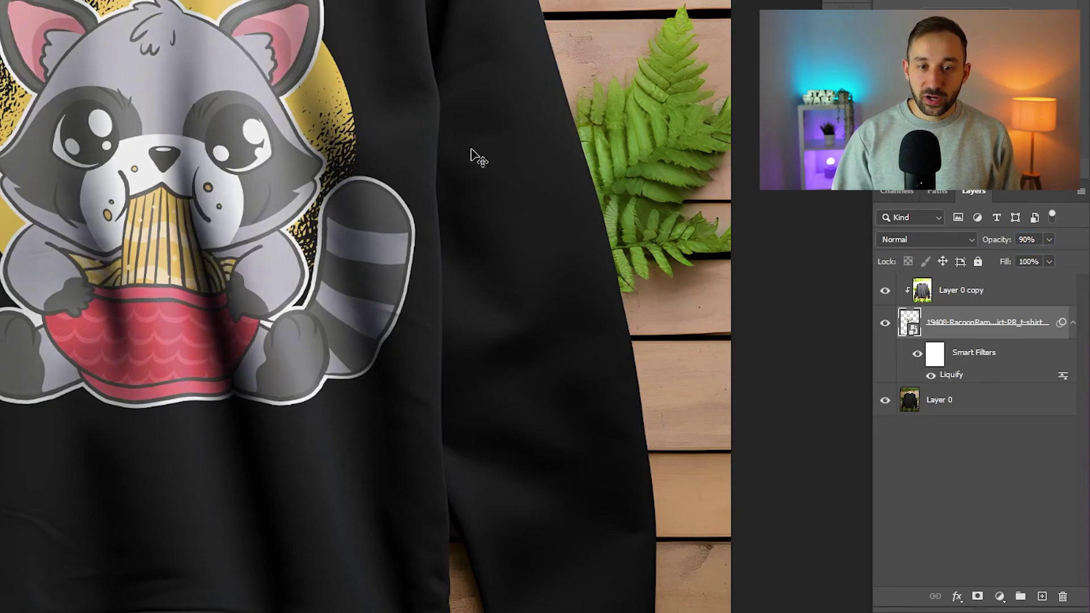
pyautogui.hotkey('alt', '[')
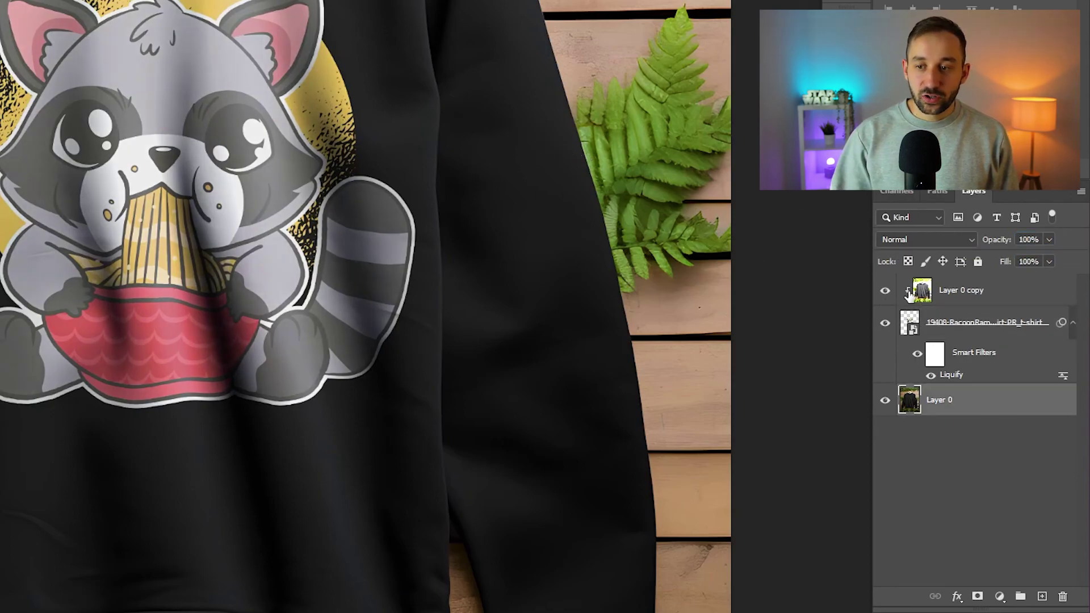
pyautogui.click(961, 329)
pyautogui.scroll(-3, 253, 156)
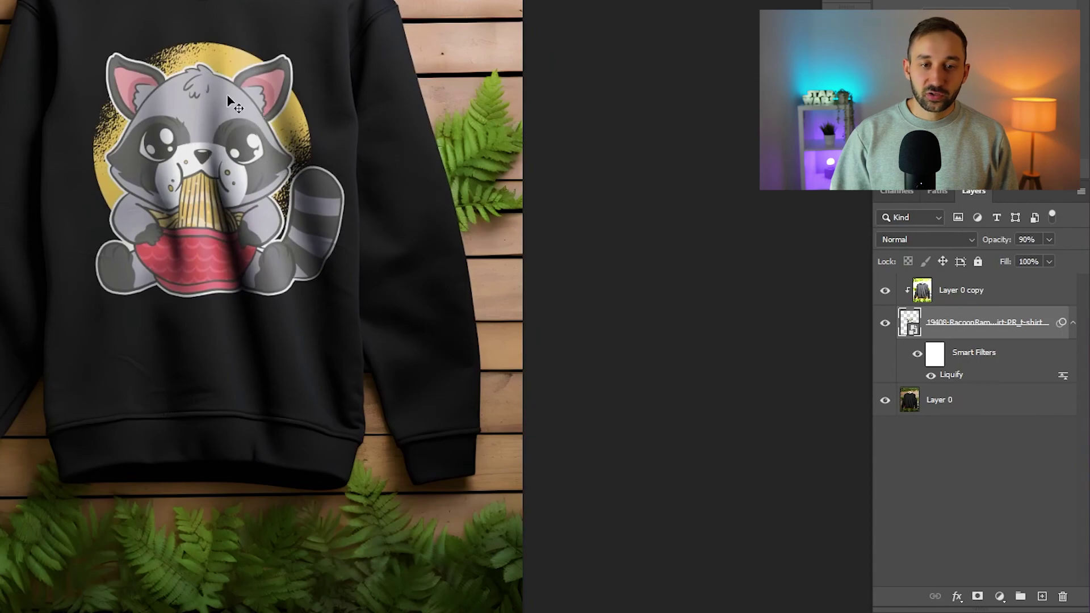
pyautogui.scroll(3, 214, 105)
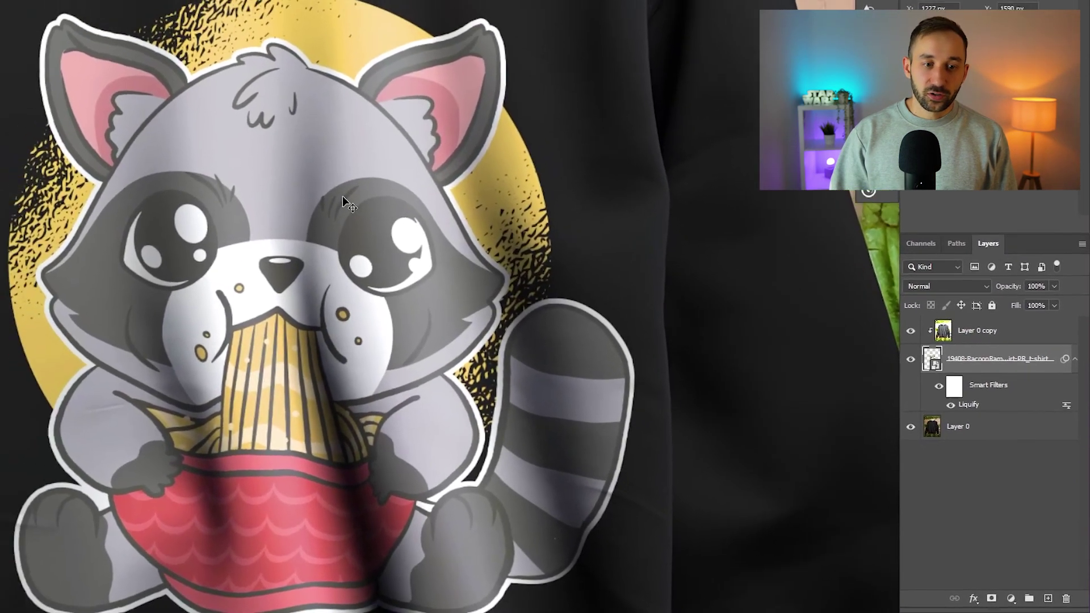
pyautogui.press('0')
pyautogui.scroll(-3, 482, 276)
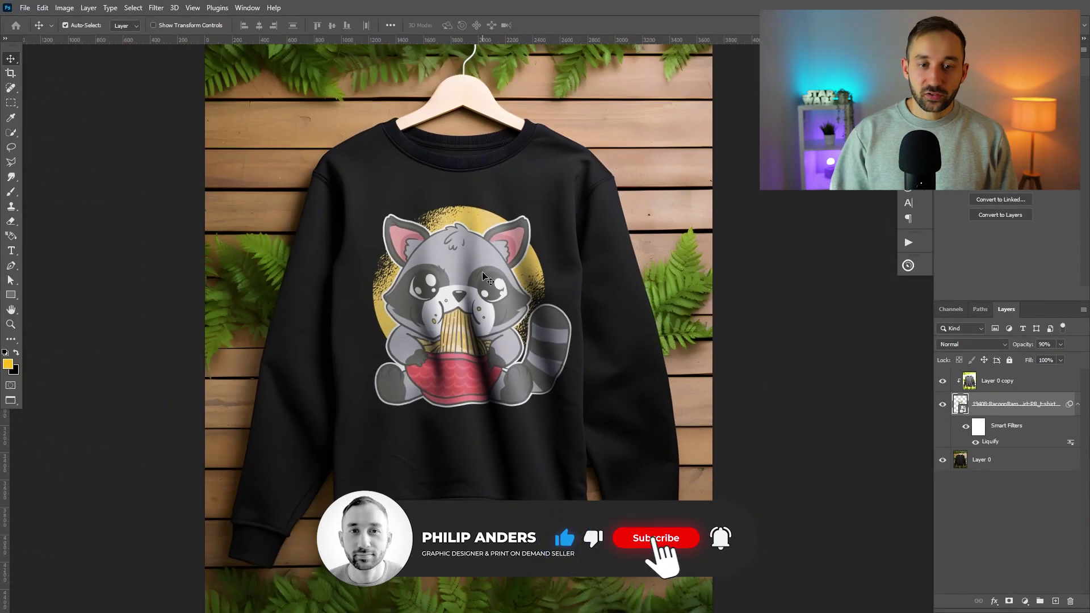
pyautogui.press('9')
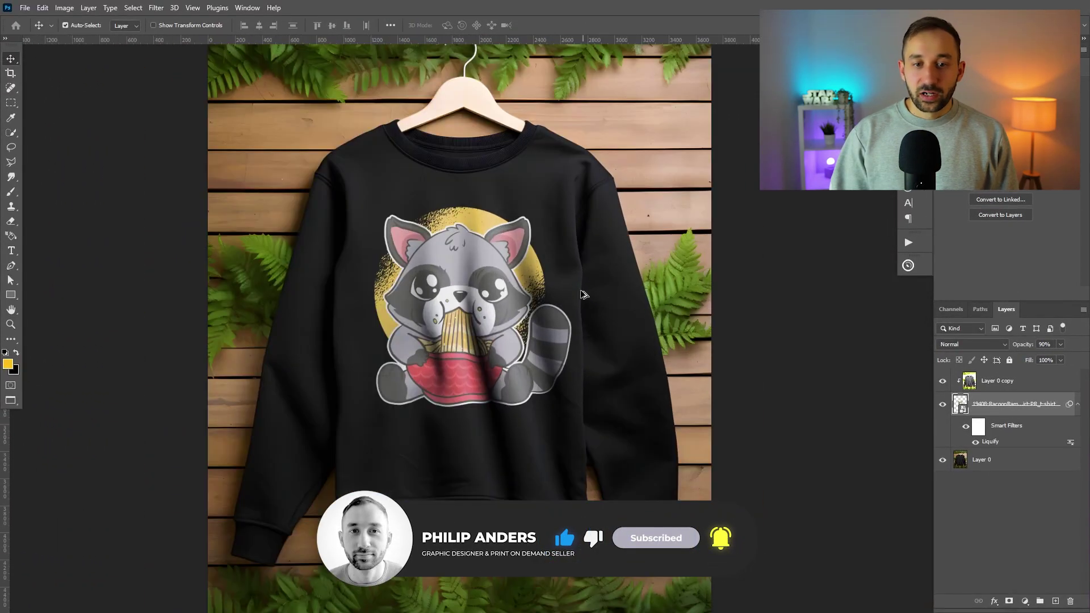
pyautogui.scroll(2, 531, 291)
pyautogui.scroll(1, 503, 285)
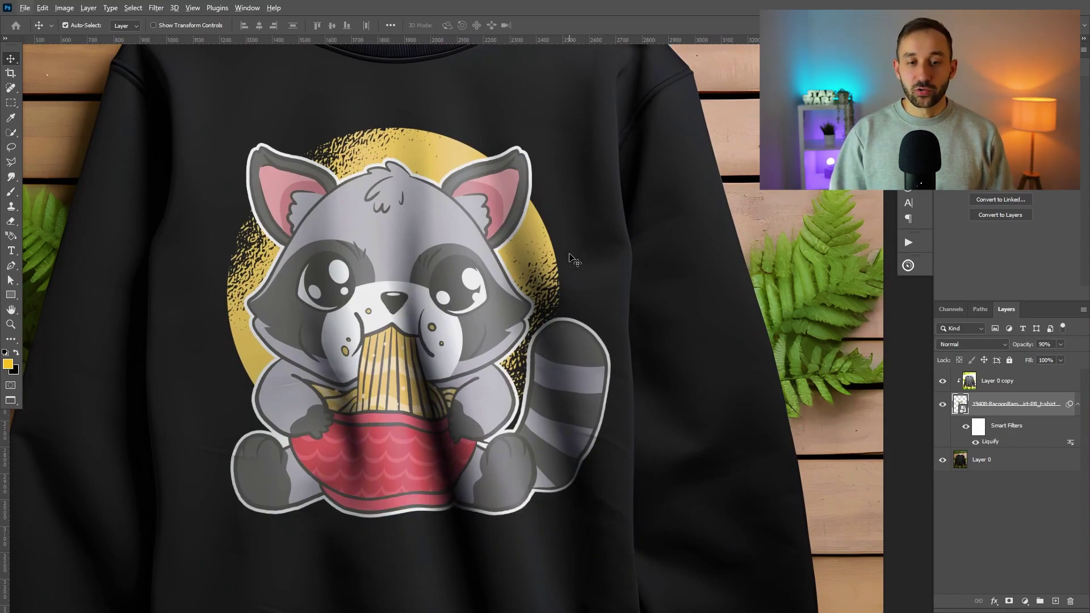
pyautogui.scroll(-3, 583, 249)
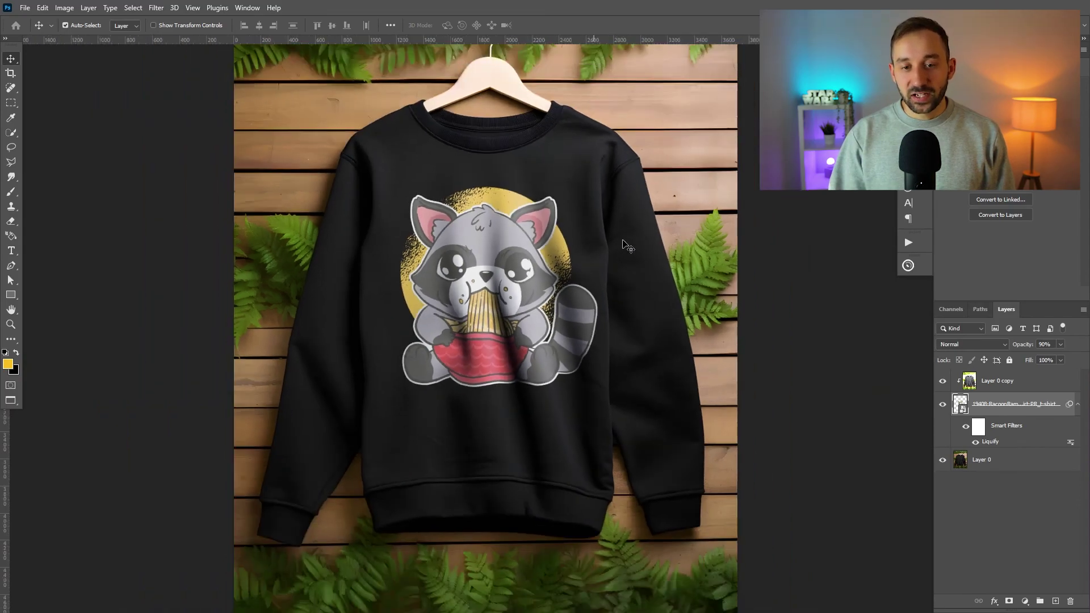
pyautogui.moveTo(727, 177); pyautogui.dragTo(591, 160)
pyautogui.scroll(-2, 626, 202)
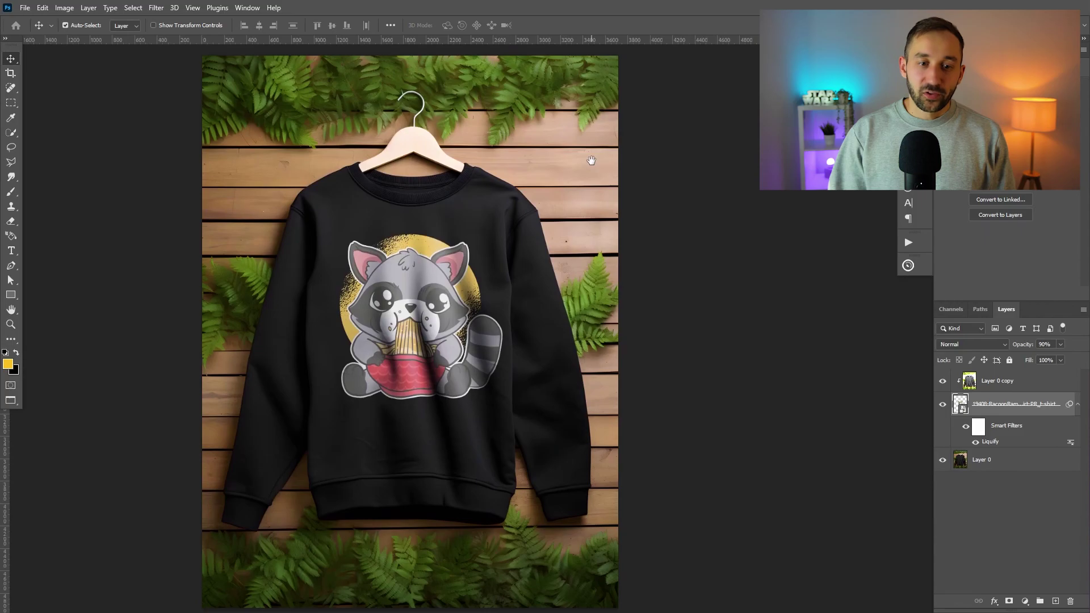